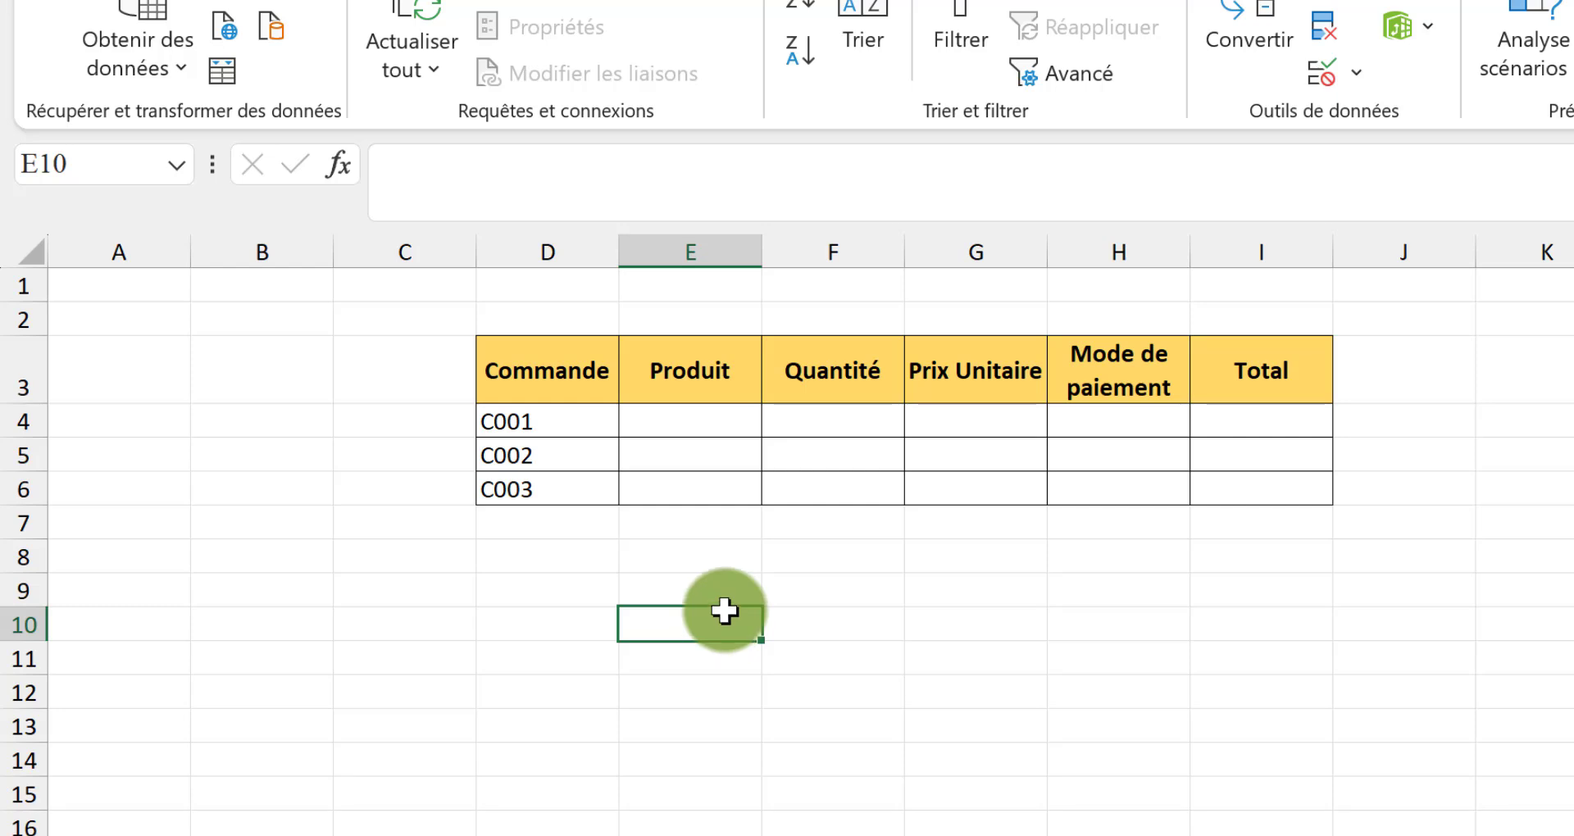
{"action": "left_click", "coordinate": [684, 379]}
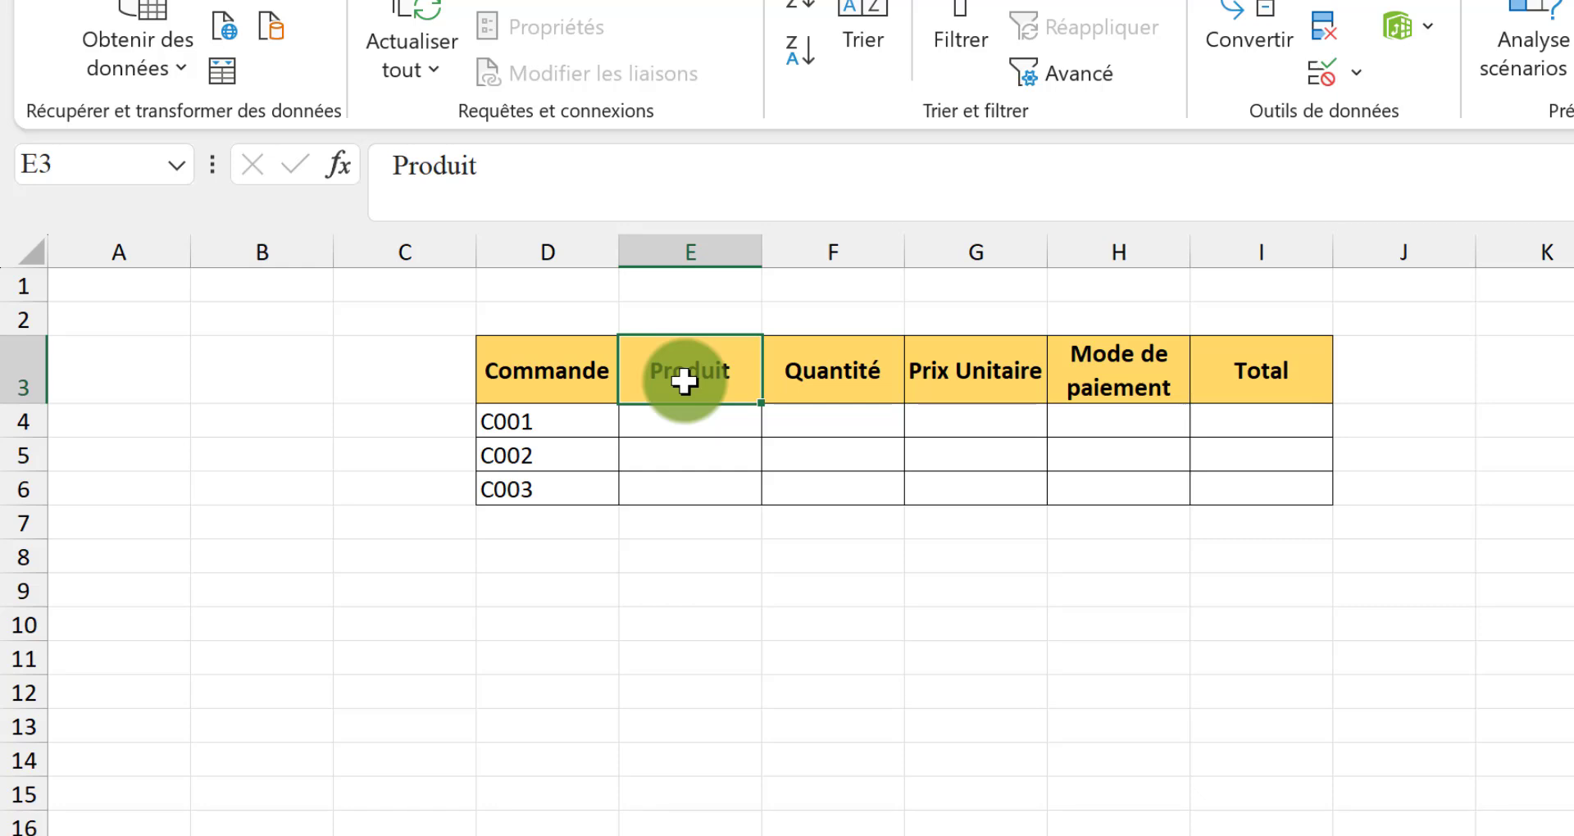
{"action": "left_click", "coordinate": [820, 362]}
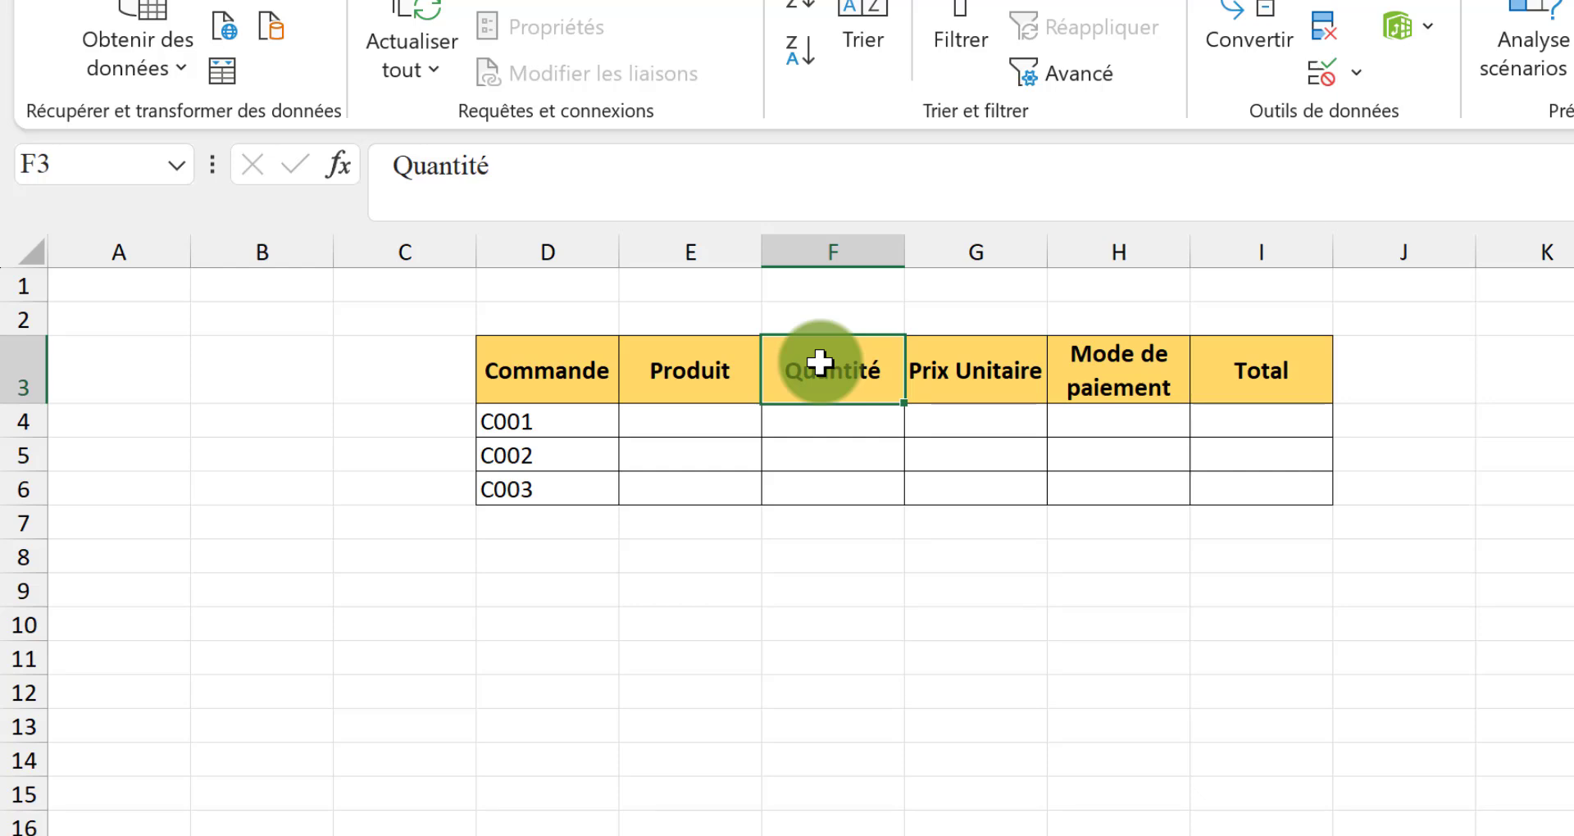
{"action": "key", "text": "Right"}
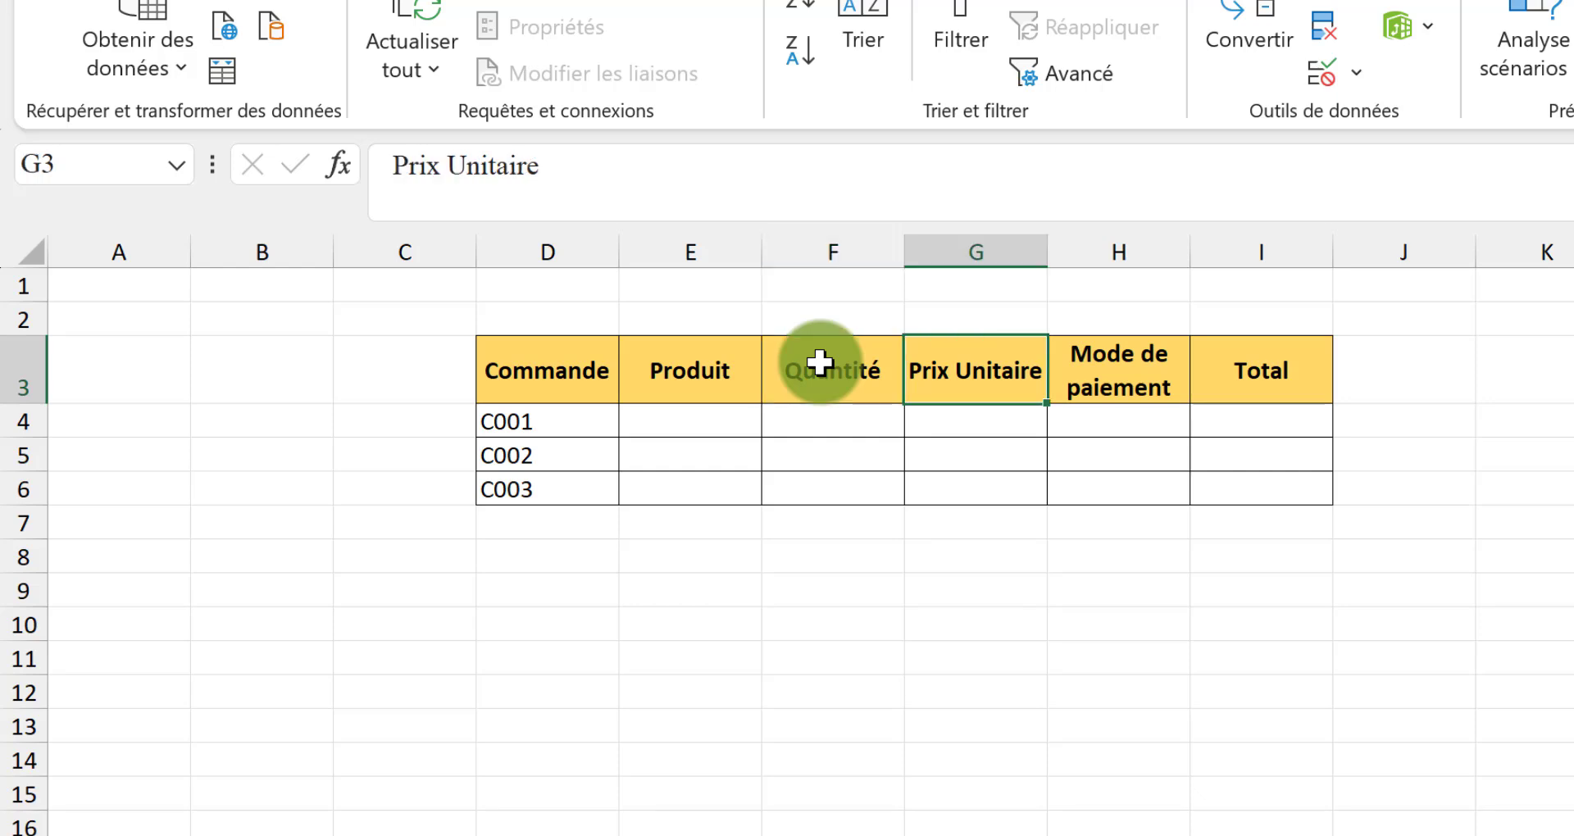
- Apply list (Liste) data validation to cell E4, using the product names in $M$7:$M$10 as the source
{"action": "left_click", "coordinate": [678, 414]}
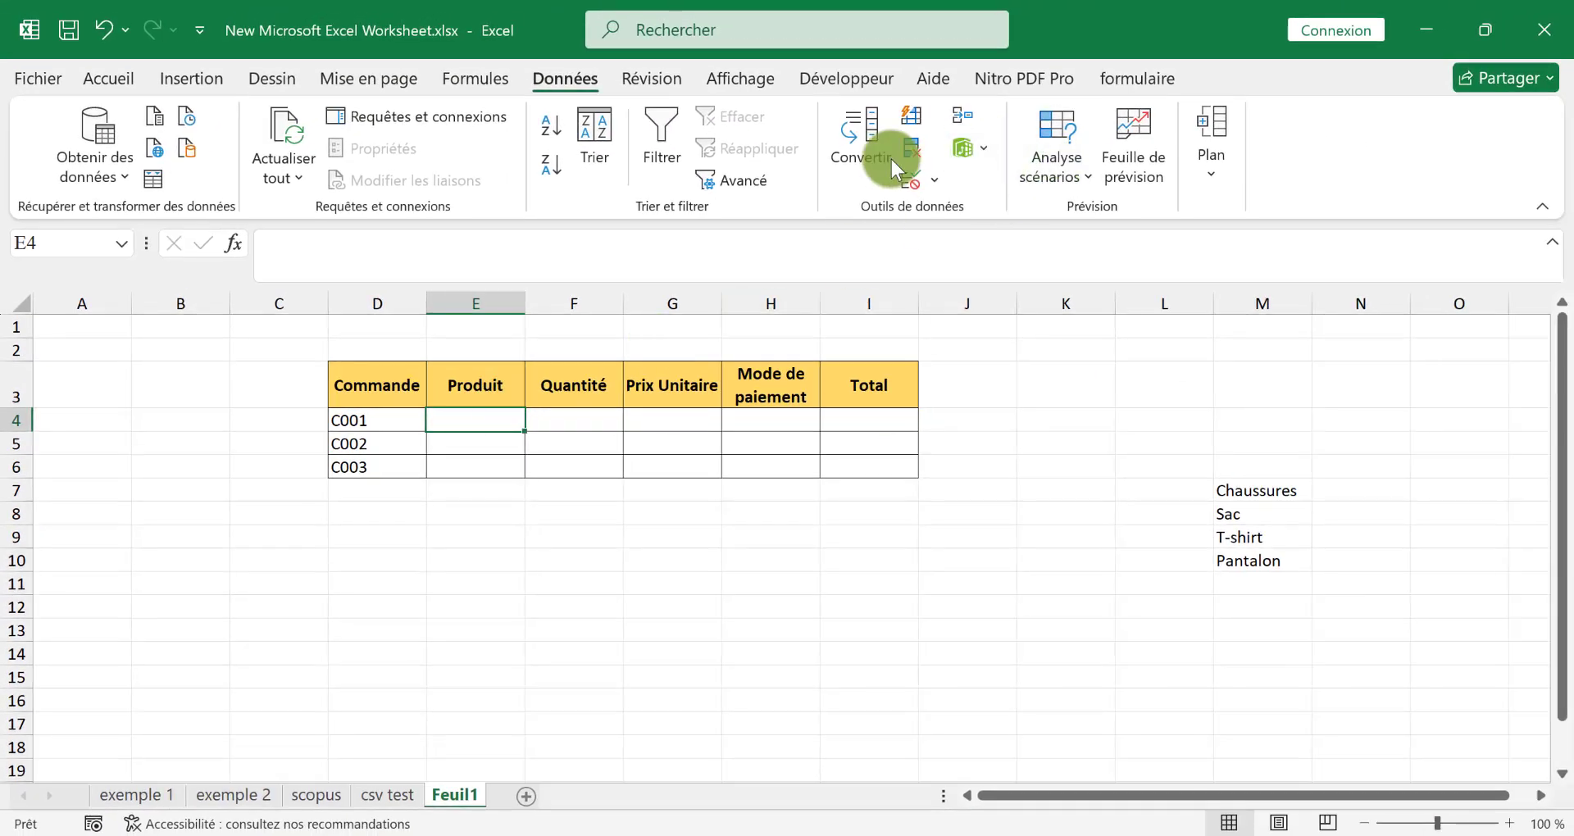
{"action": "left_click", "coordinate": [937, 177]}
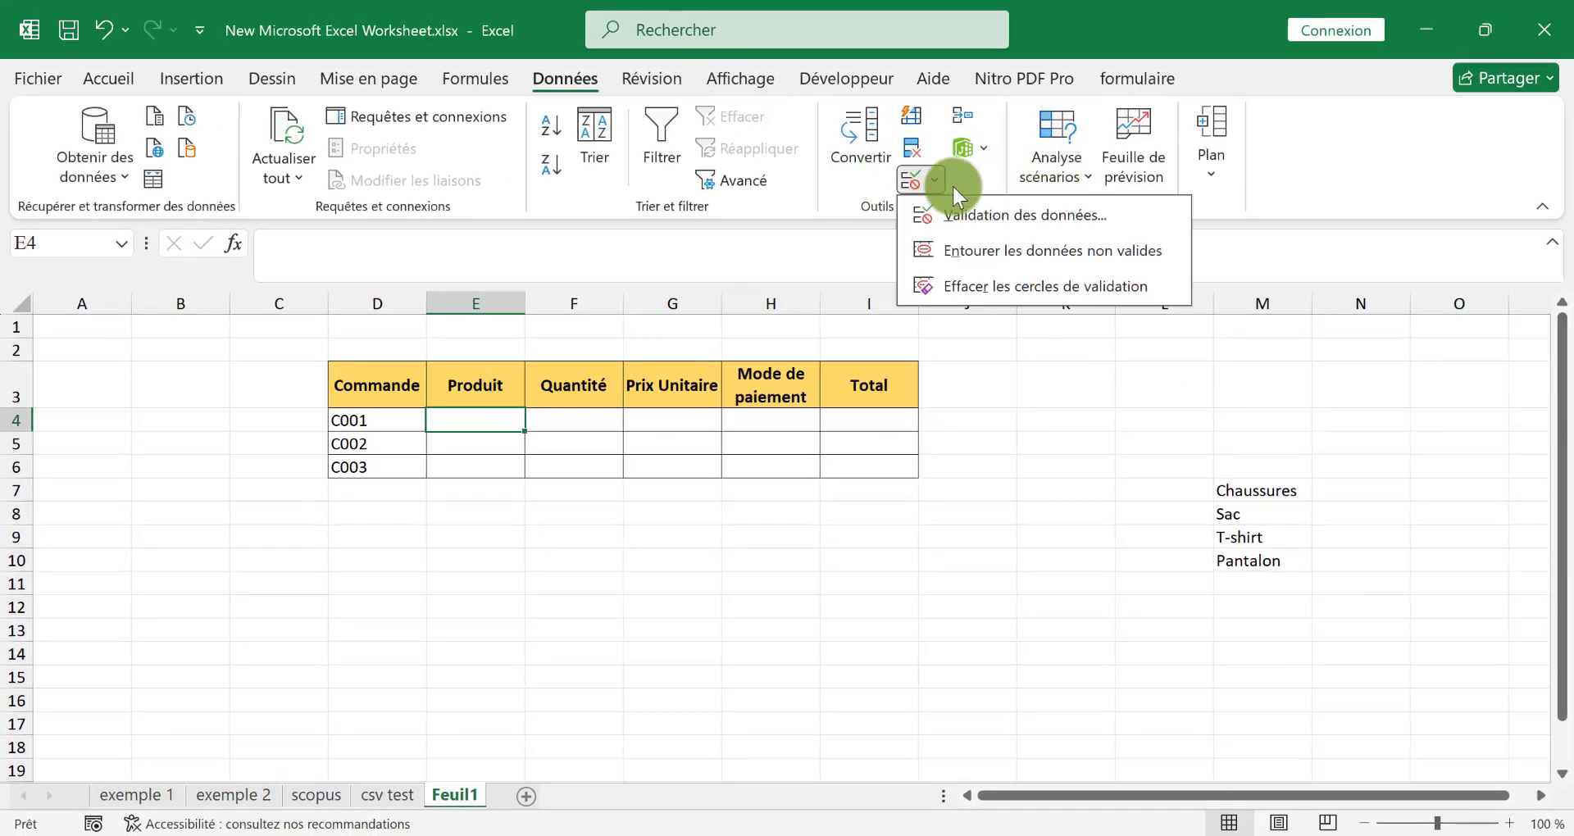
{"action": "left_click", "coordinate": [981, 215]}
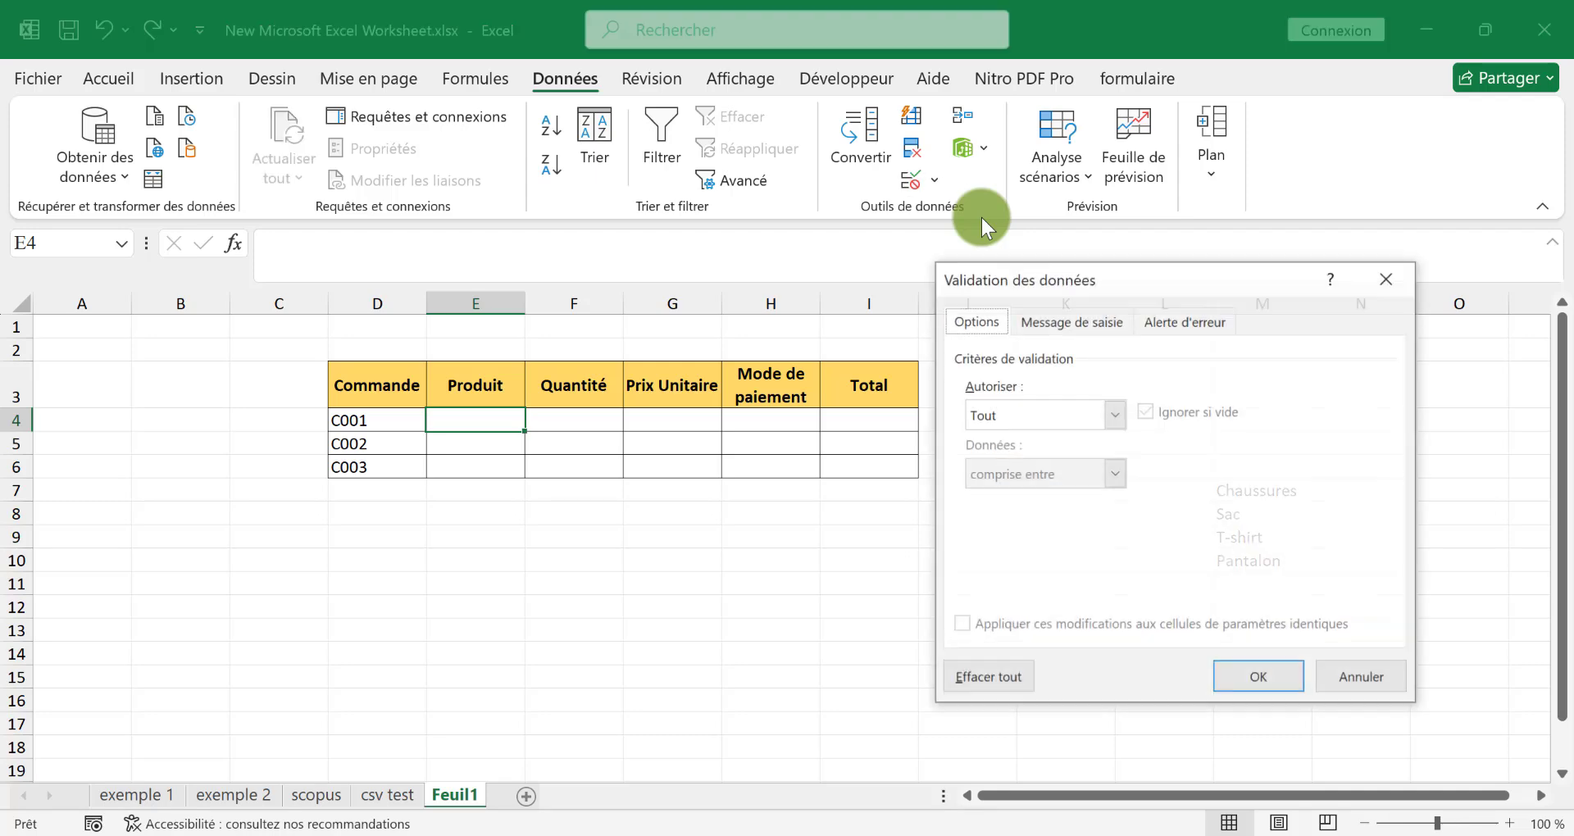
{"action": "left_click", "coordinate": [1115, 415]}
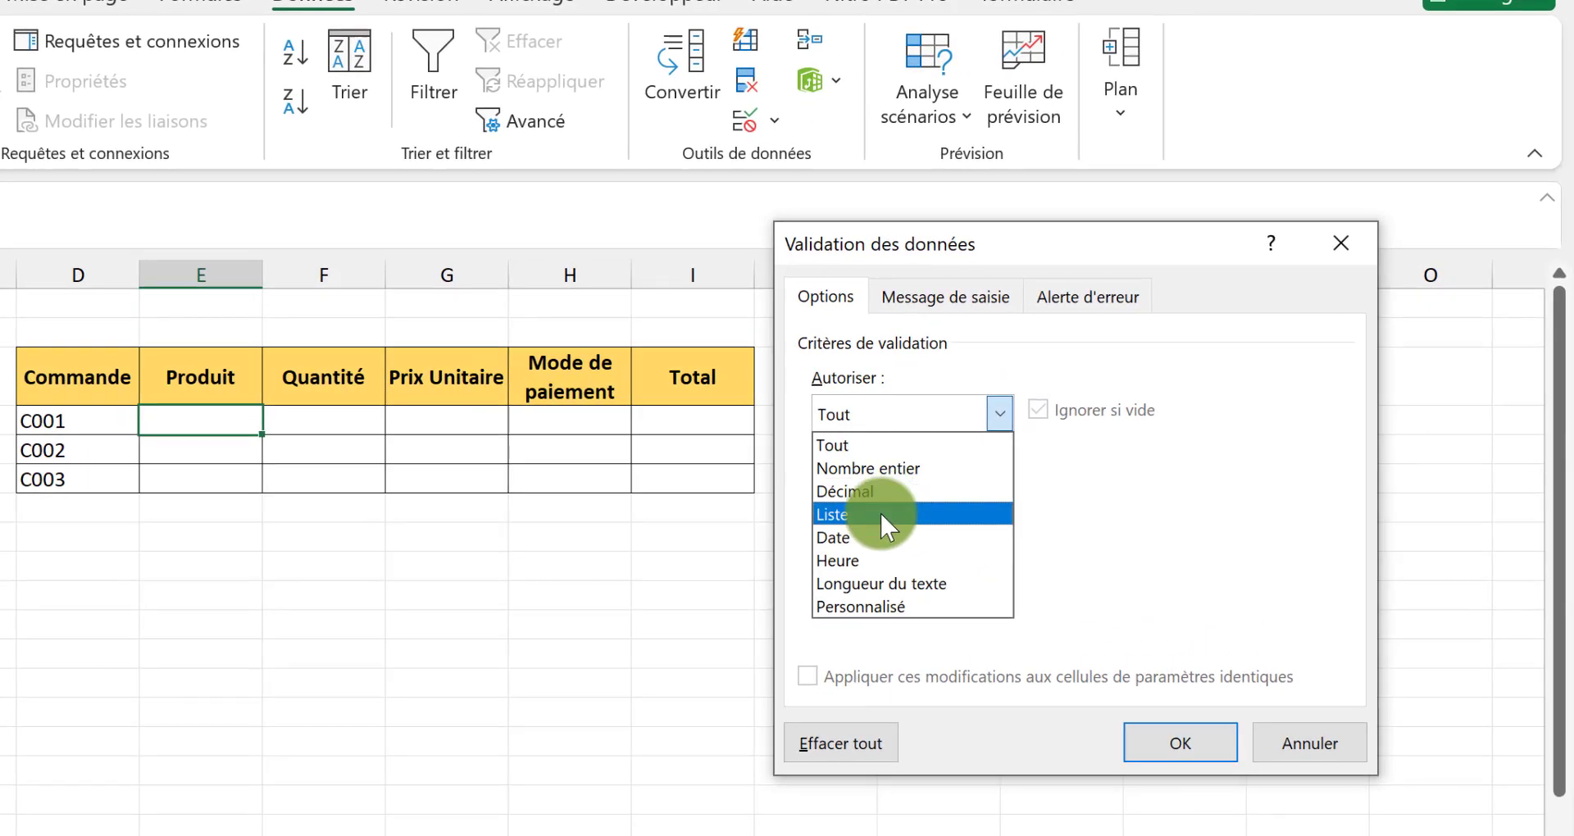
{"action": "left_click", "coordinate": [881, 514]}
{"action": "left_click", "coordinate": [1255, 557]}
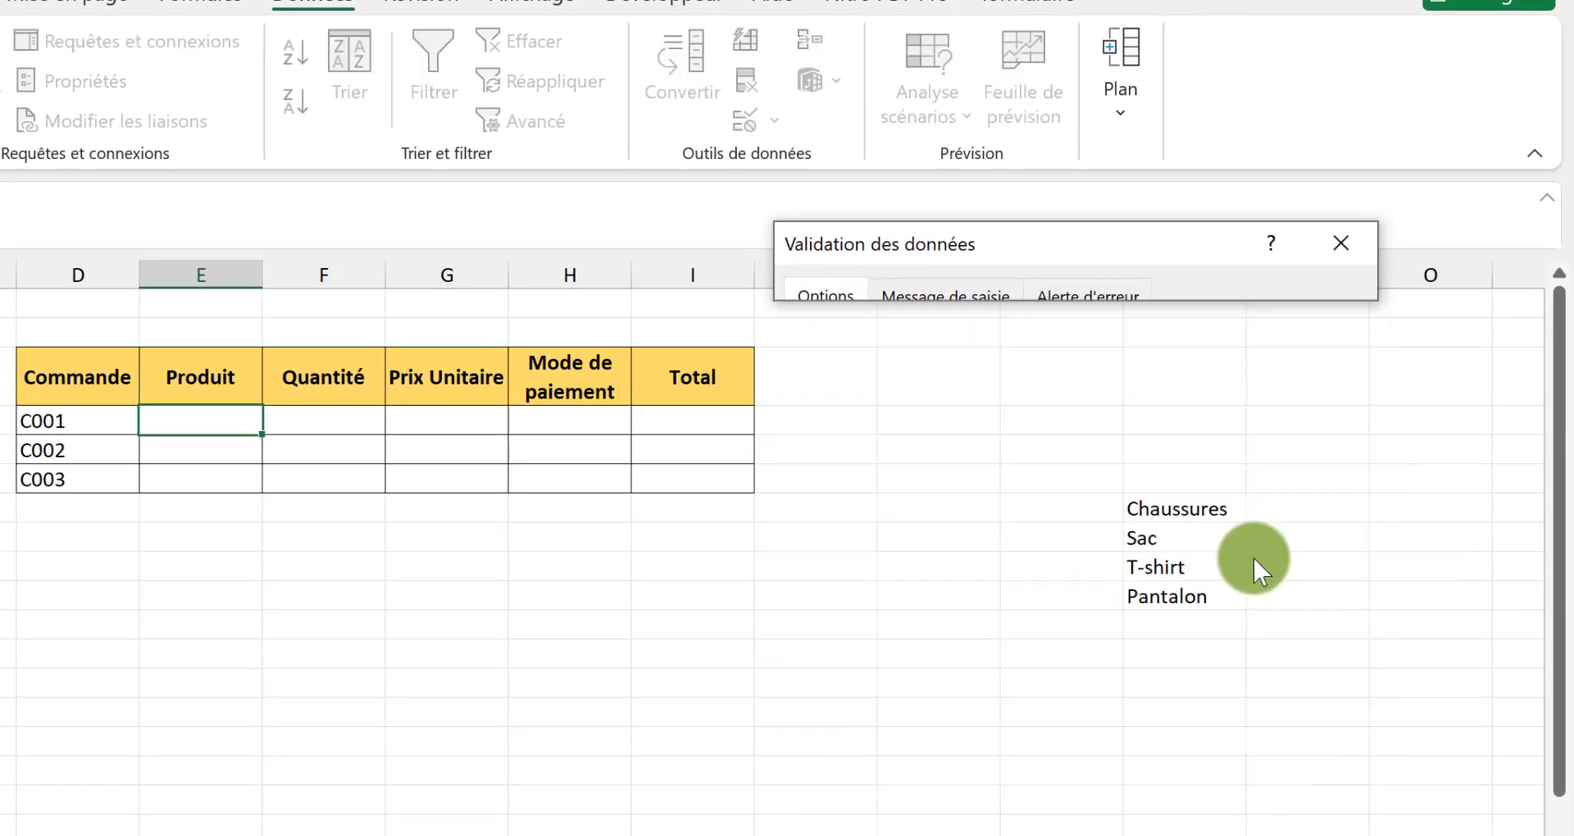
{"action": "left_click_drag", "start_coordinate": [1170, 509], "coordinate": [1187, 602]}
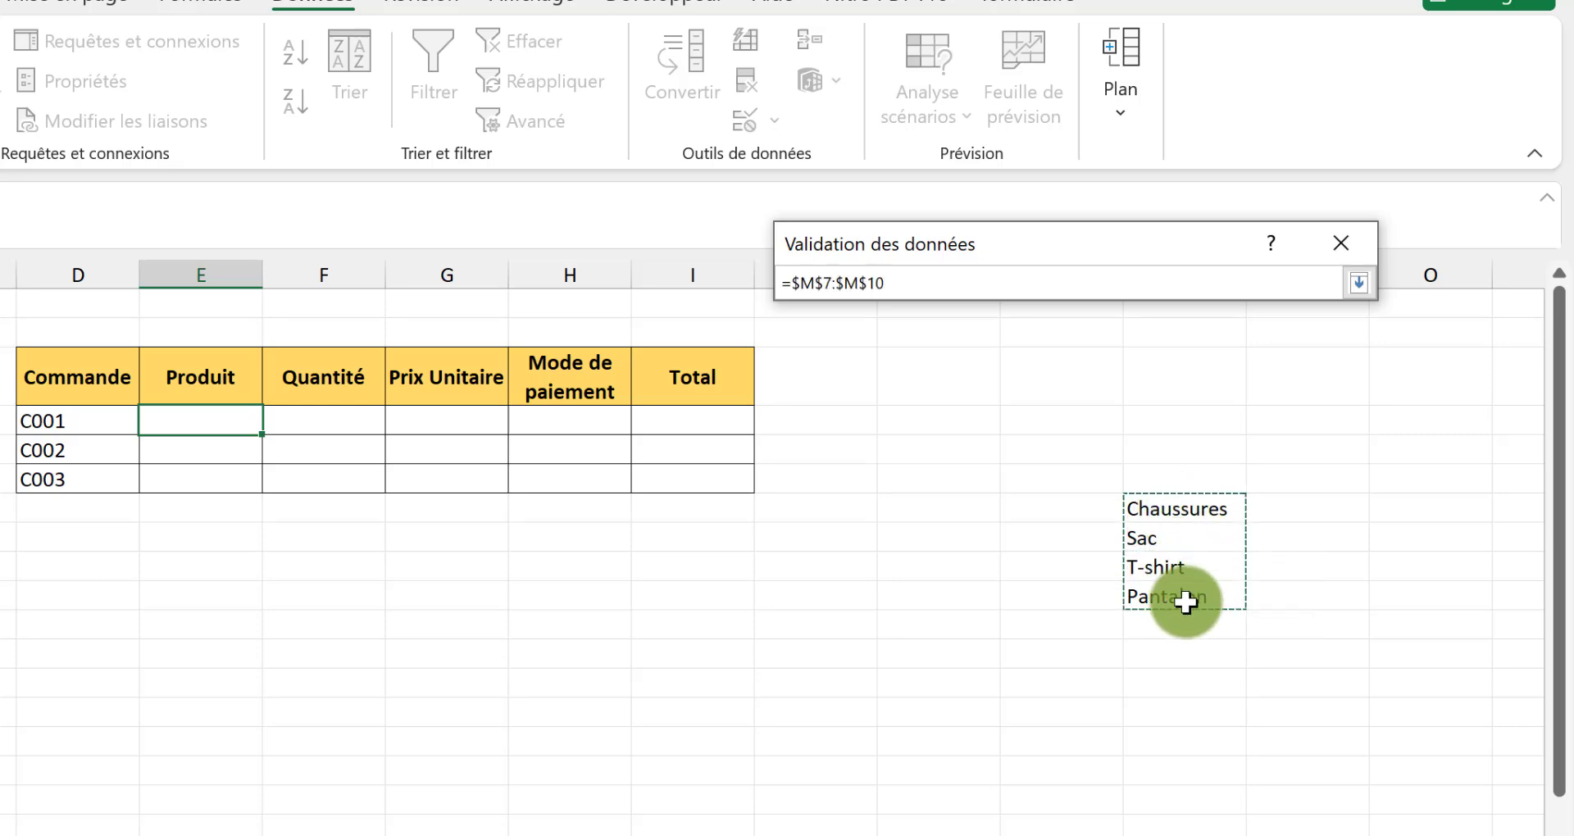
{"action": "key", "text": "Return"}
{"action": "left_click", "coordinate": [1183, 732]}
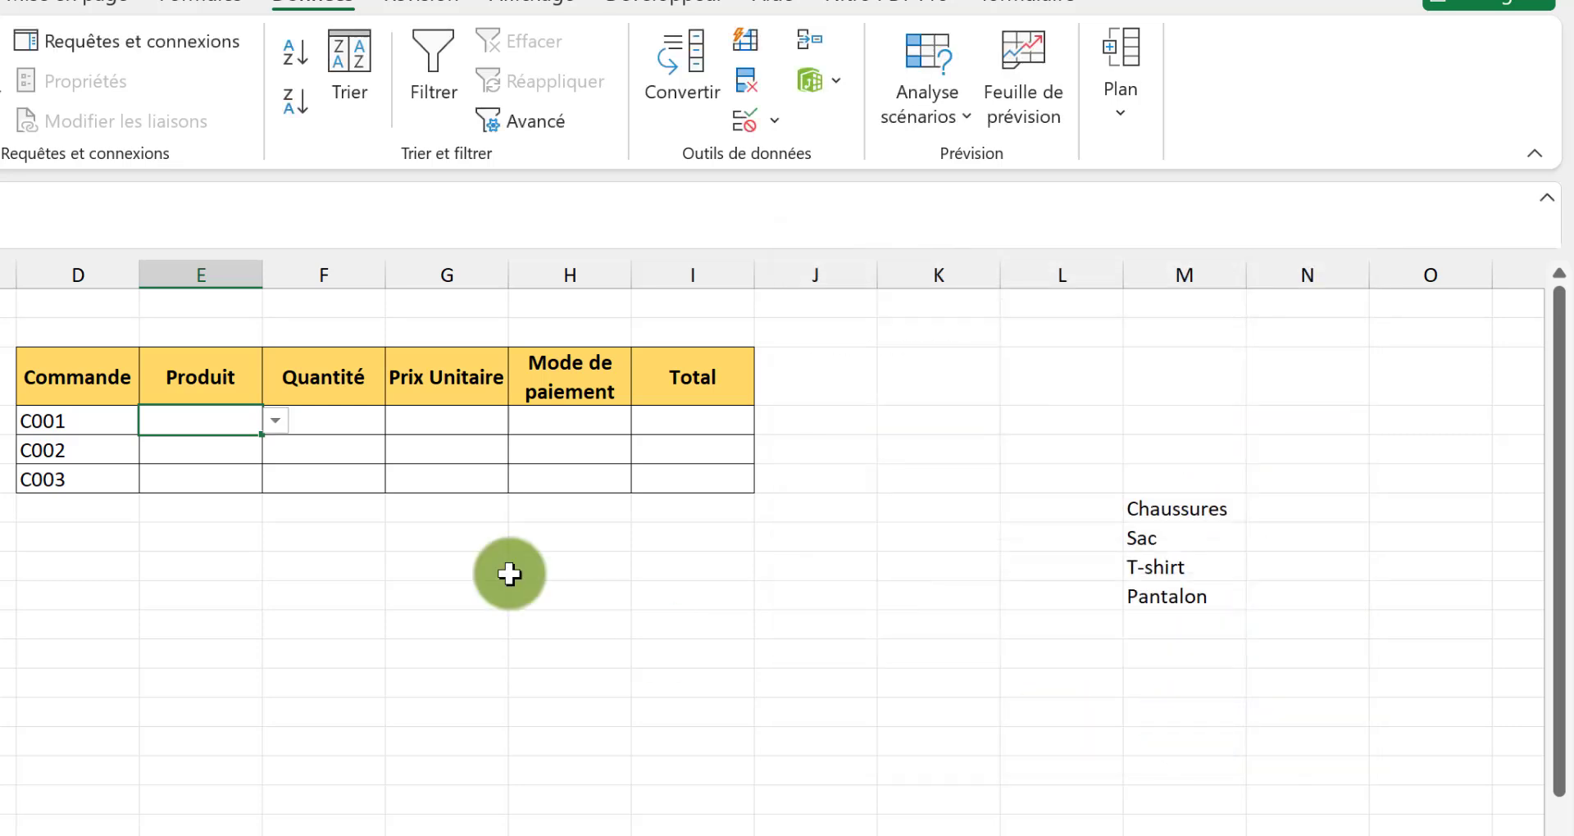
- Copy the drop-down list from E4 down to E6 and check its product choices
{"action": "left_click_drag", "start_coordinate": [262, 435], "coordinate": [263, 502]}
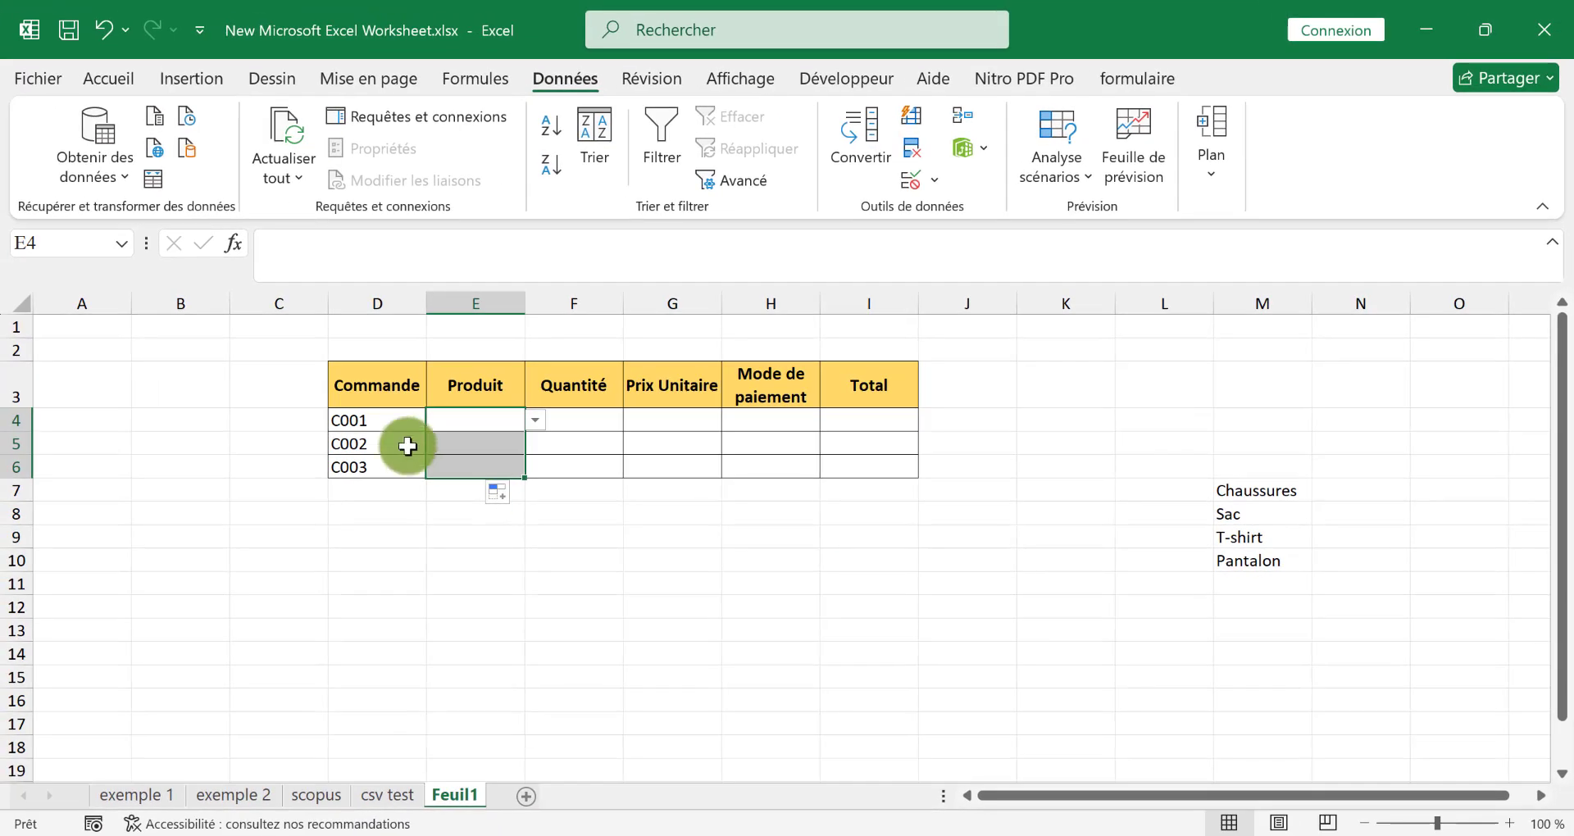
{"action": "left_click", "coordinate": [534, 419]}
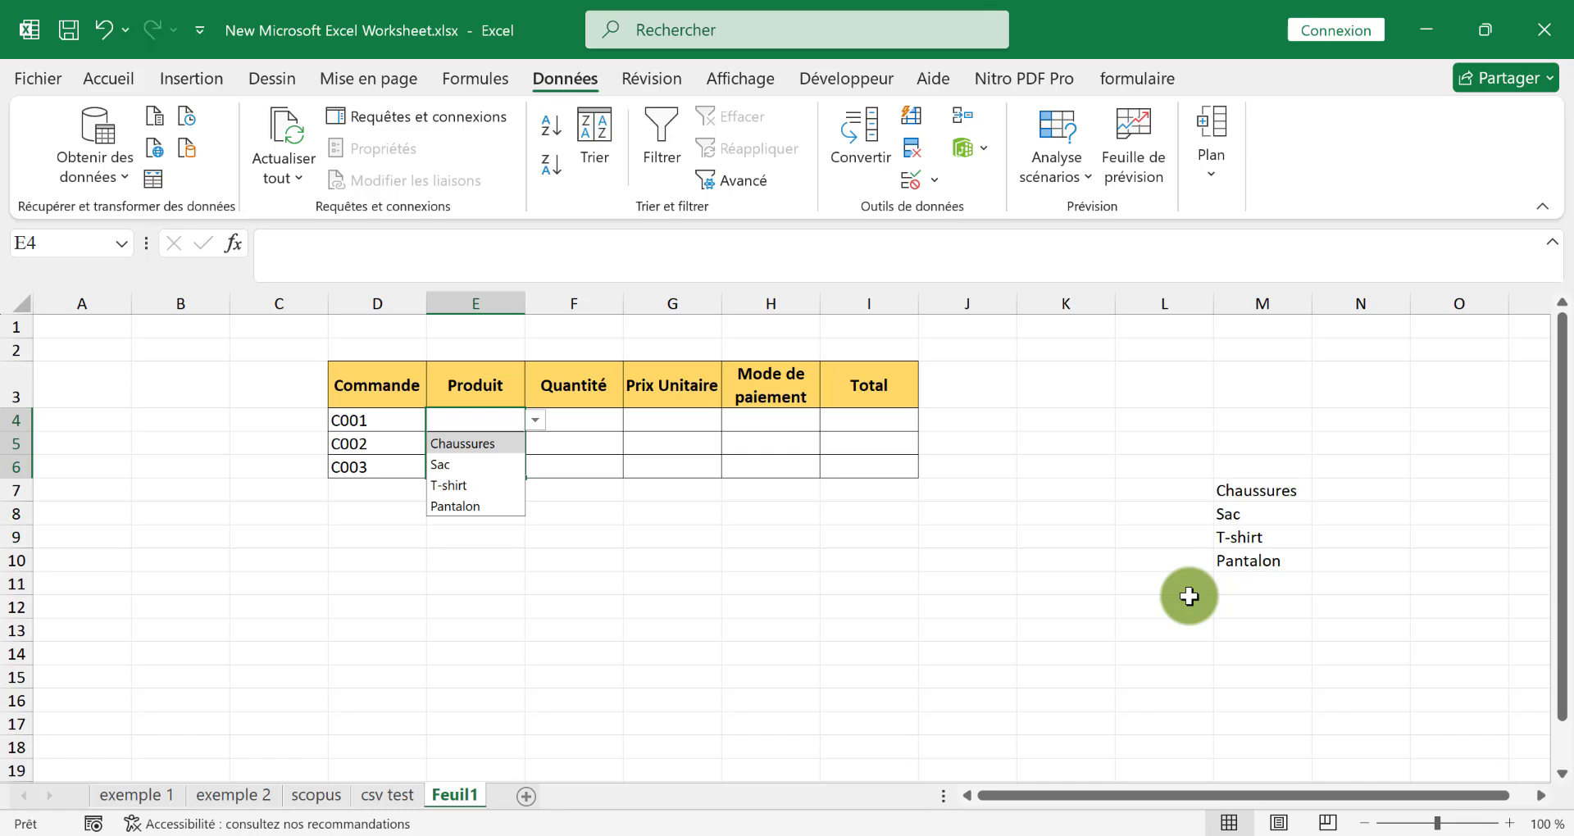
{"action": "left_click", "coordinate": [1136, 466]}
- Format the product names in M7:M10 as a table without existing headers, using the first light (Clair) style
{"action": "left_click_drag", "start_coordinate": [1250, 490], "coordinate": [1258, 561]}
{"action": "left_click", "coordinate": [130, 77]}
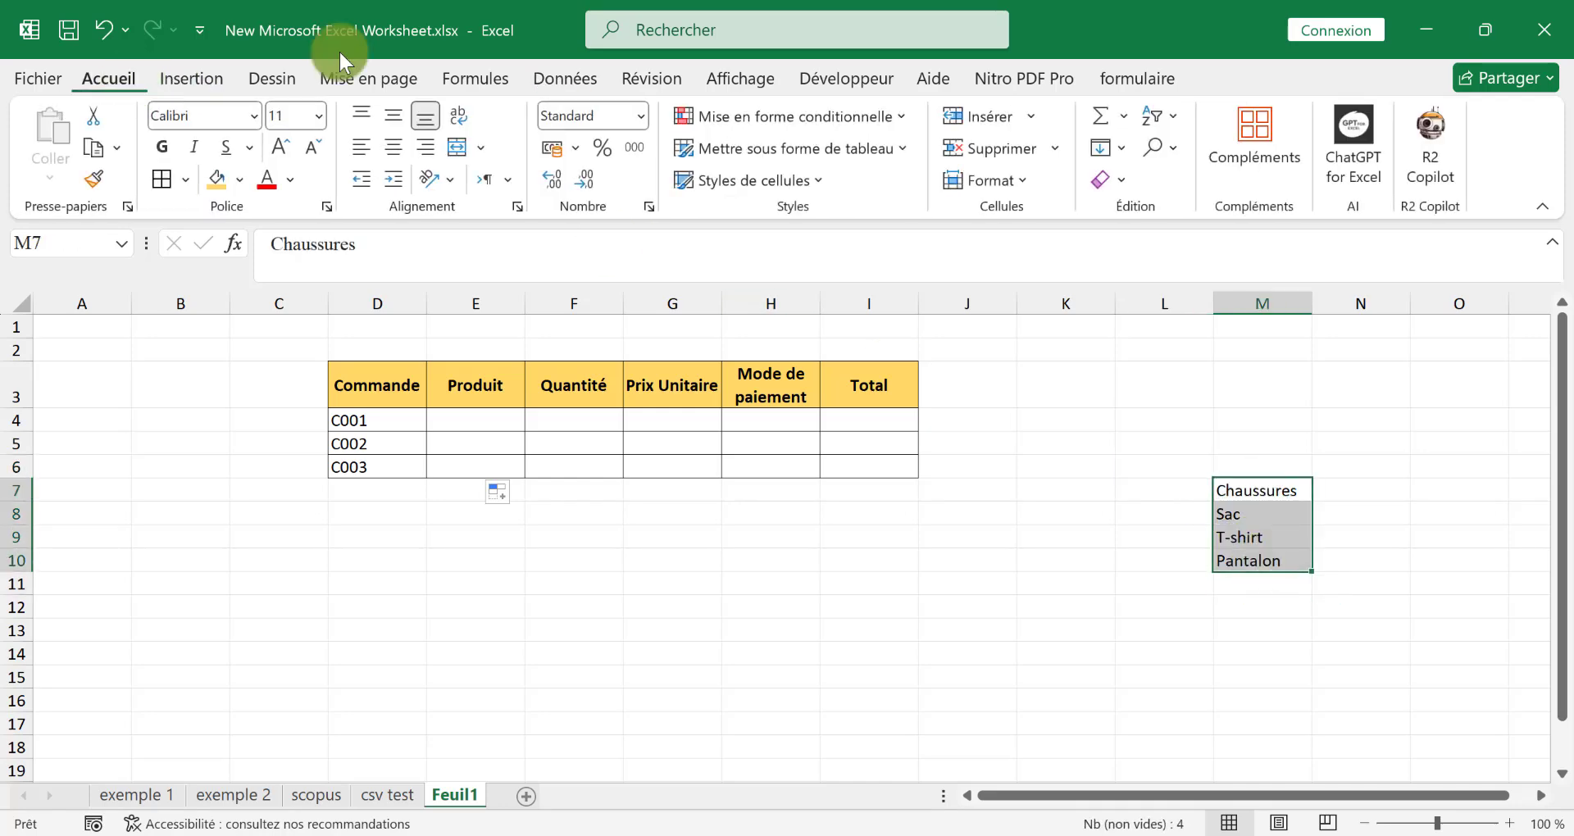
{"action": "left_click", "coordinate": [815, 144]}
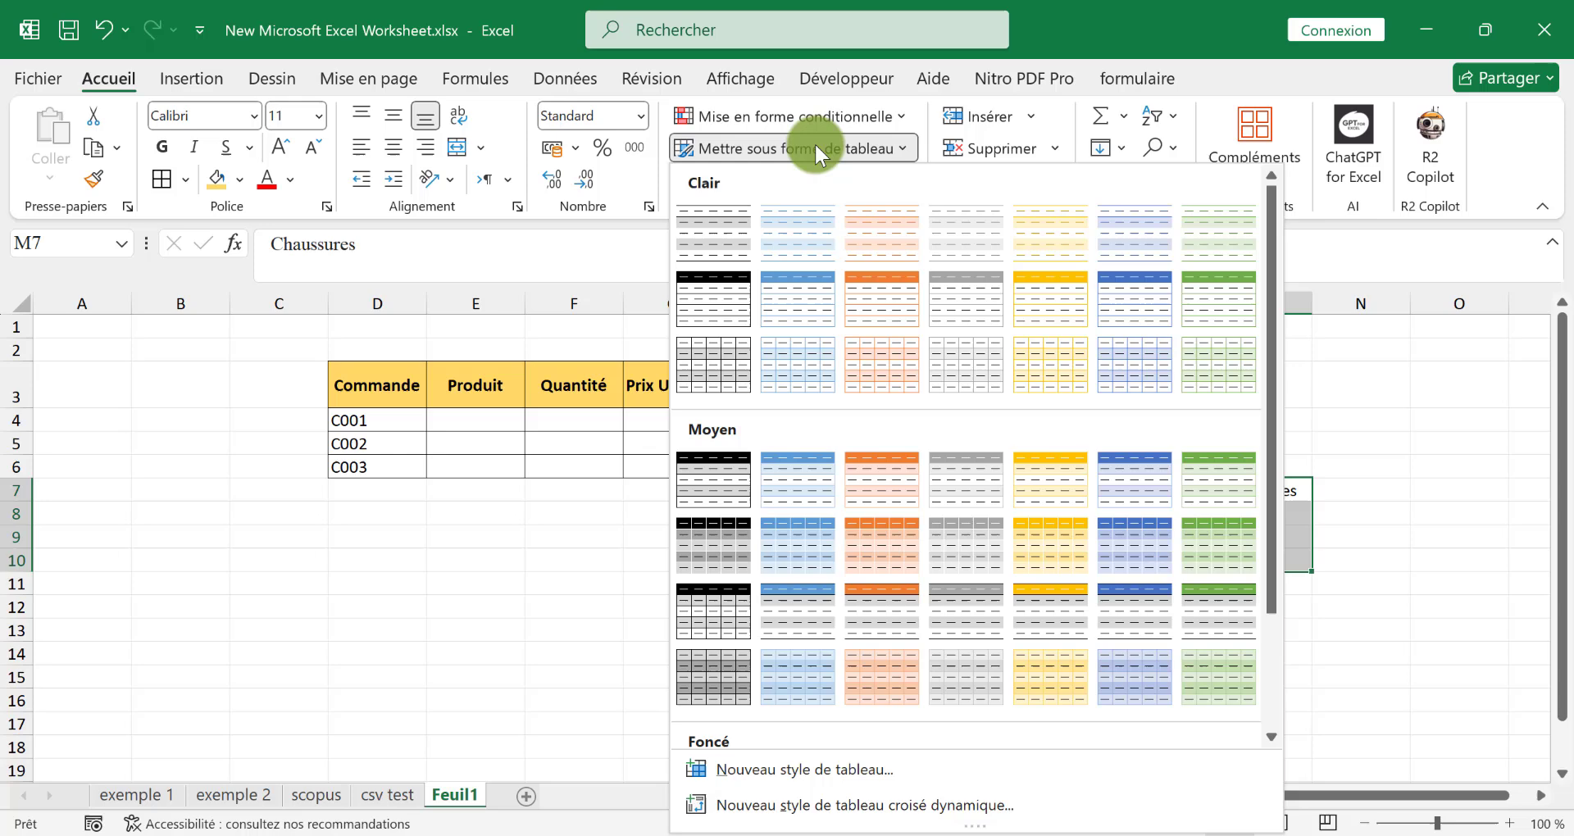
{"action": "left_click", "coordinate": [715, 219]}
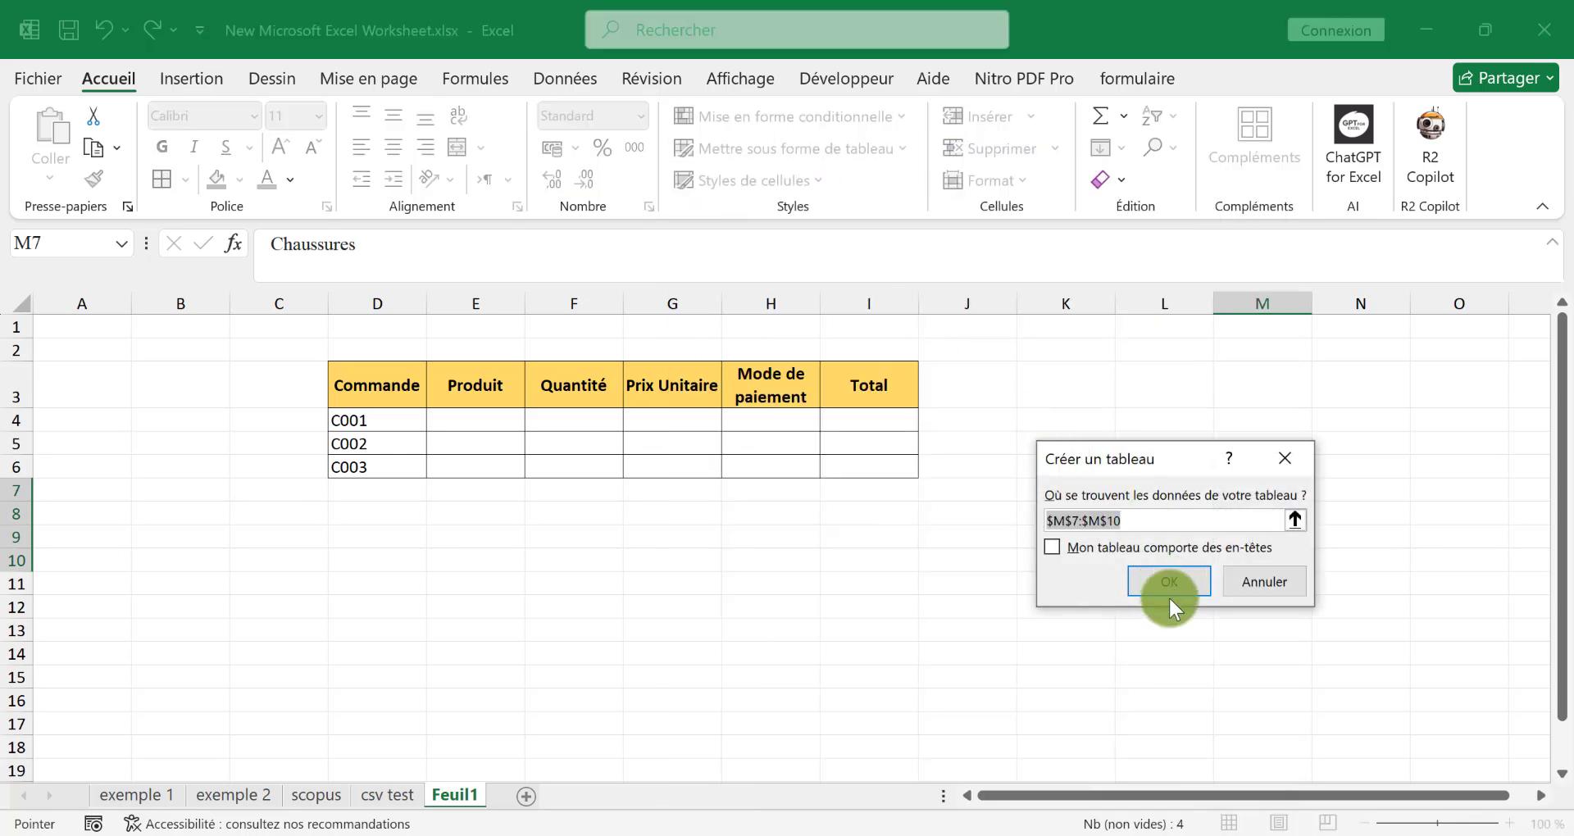
{"action": "left_click", "coordinate": [1158, 579]}
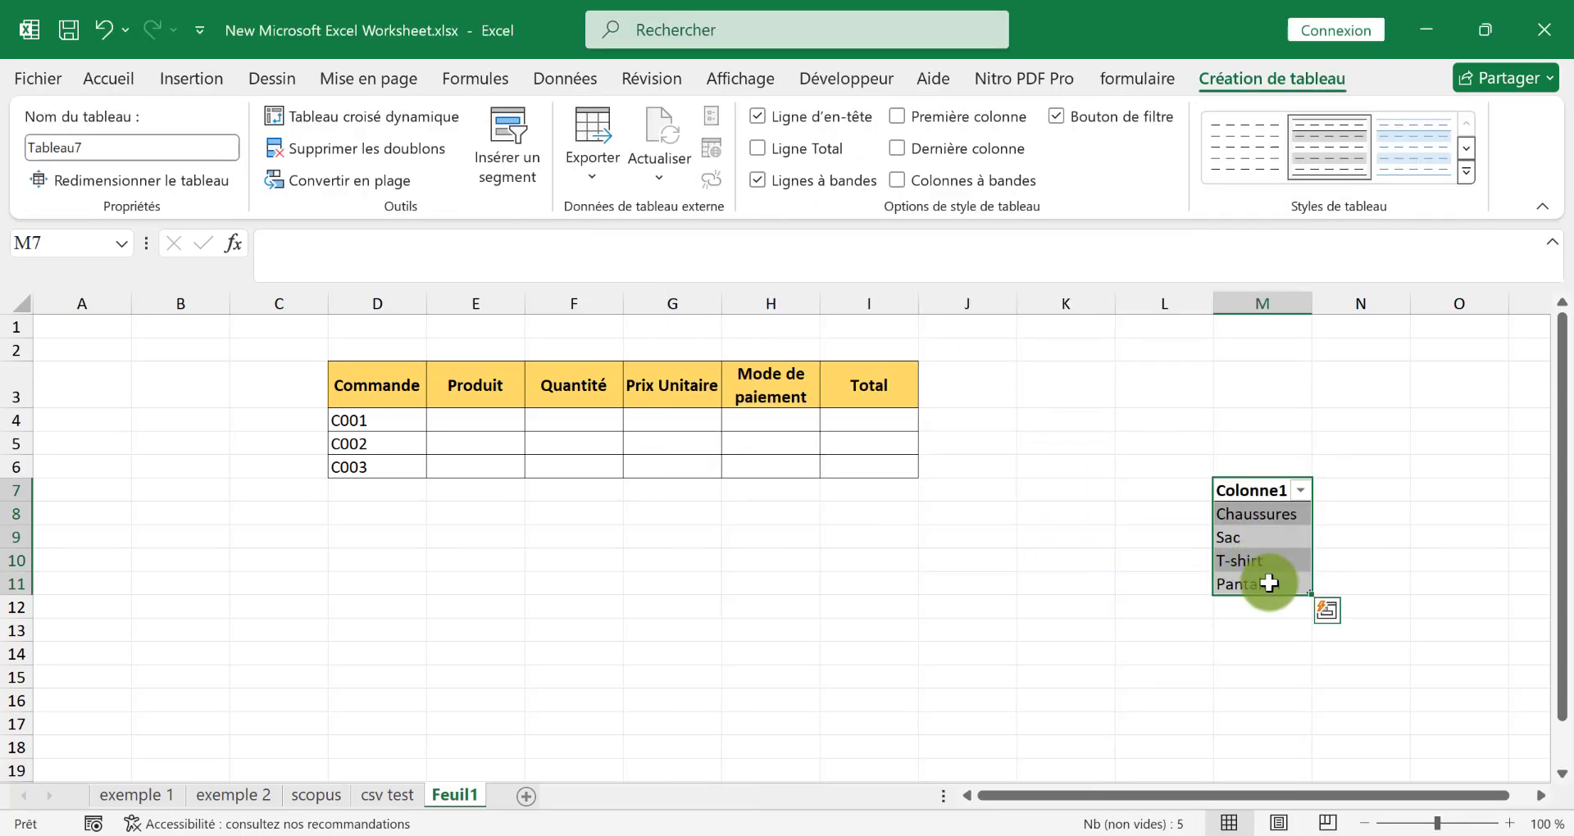
- Add "chemise" as a new product in M12, directly below Pantalon
{"action": "left_click", "coordinate": [1273, 606]}
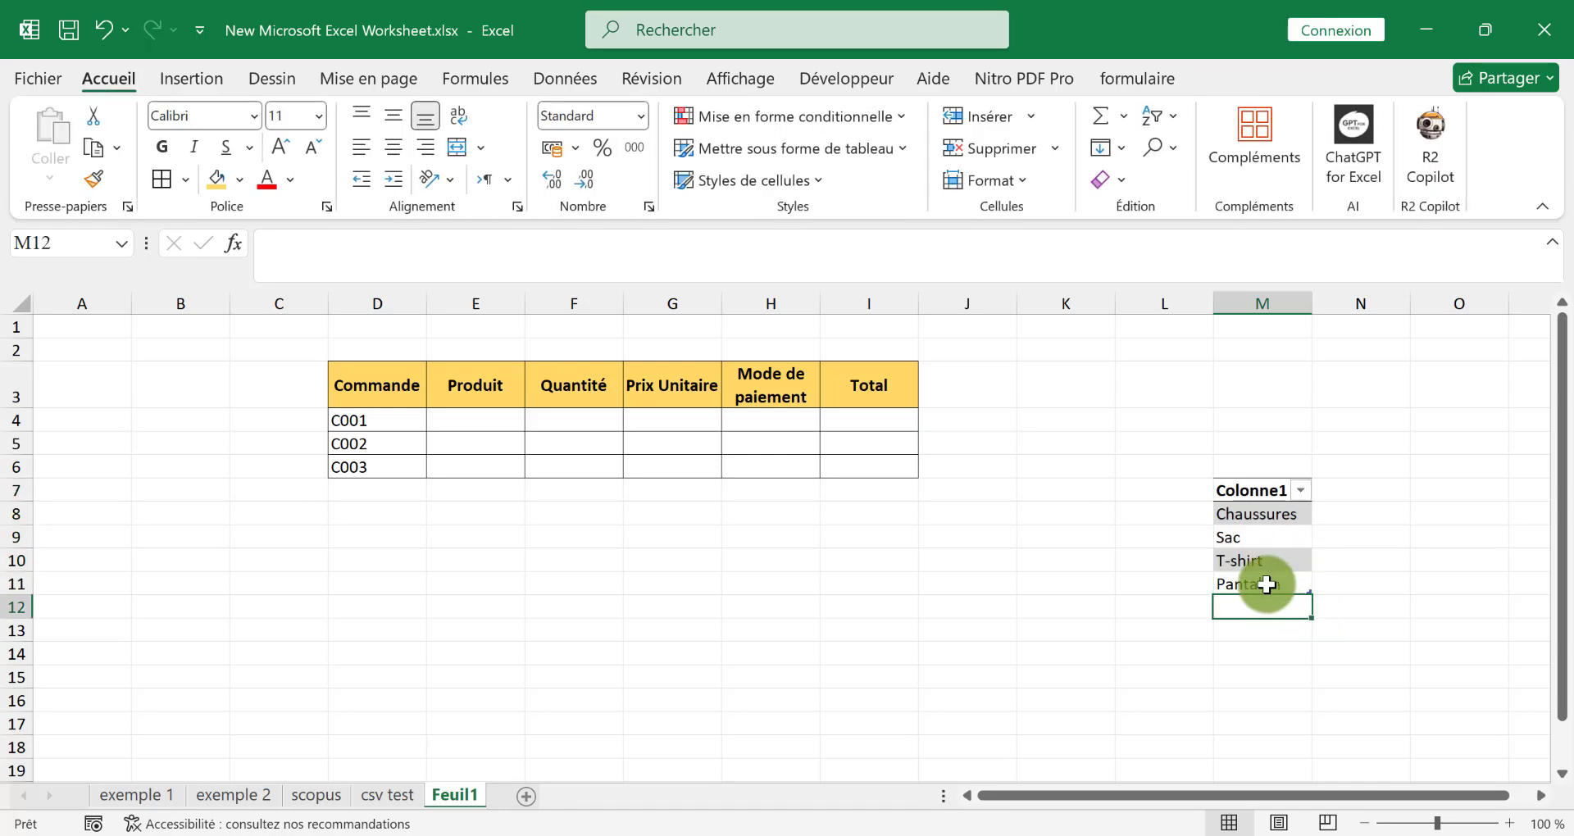
{"action": "left_click", "coordinate": [1266, 584]}
{"action": "type", "text": "chemise"}
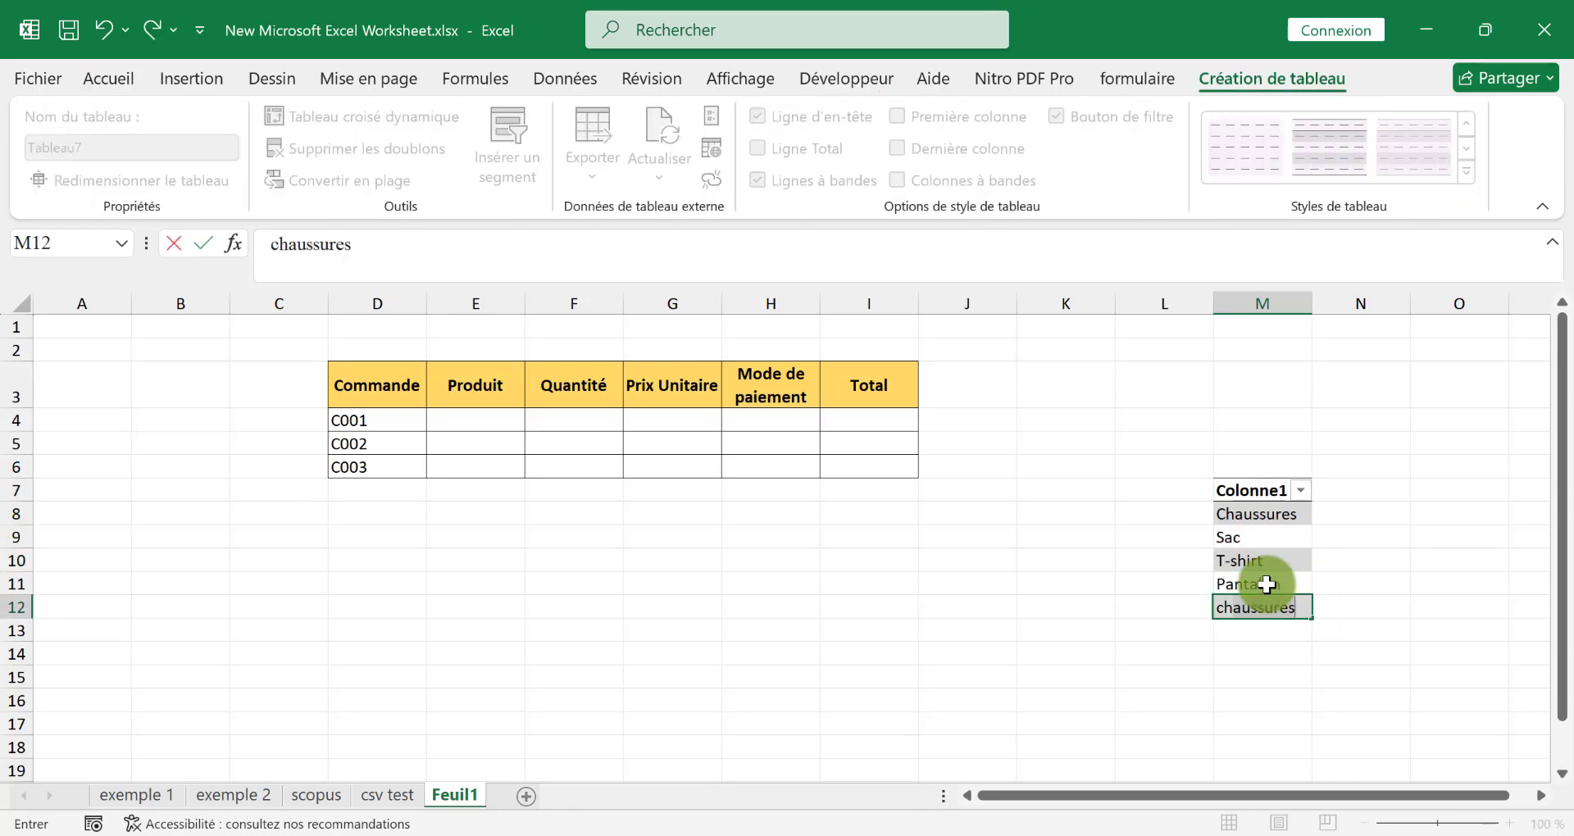
{"action": "key", "text": "Return"}
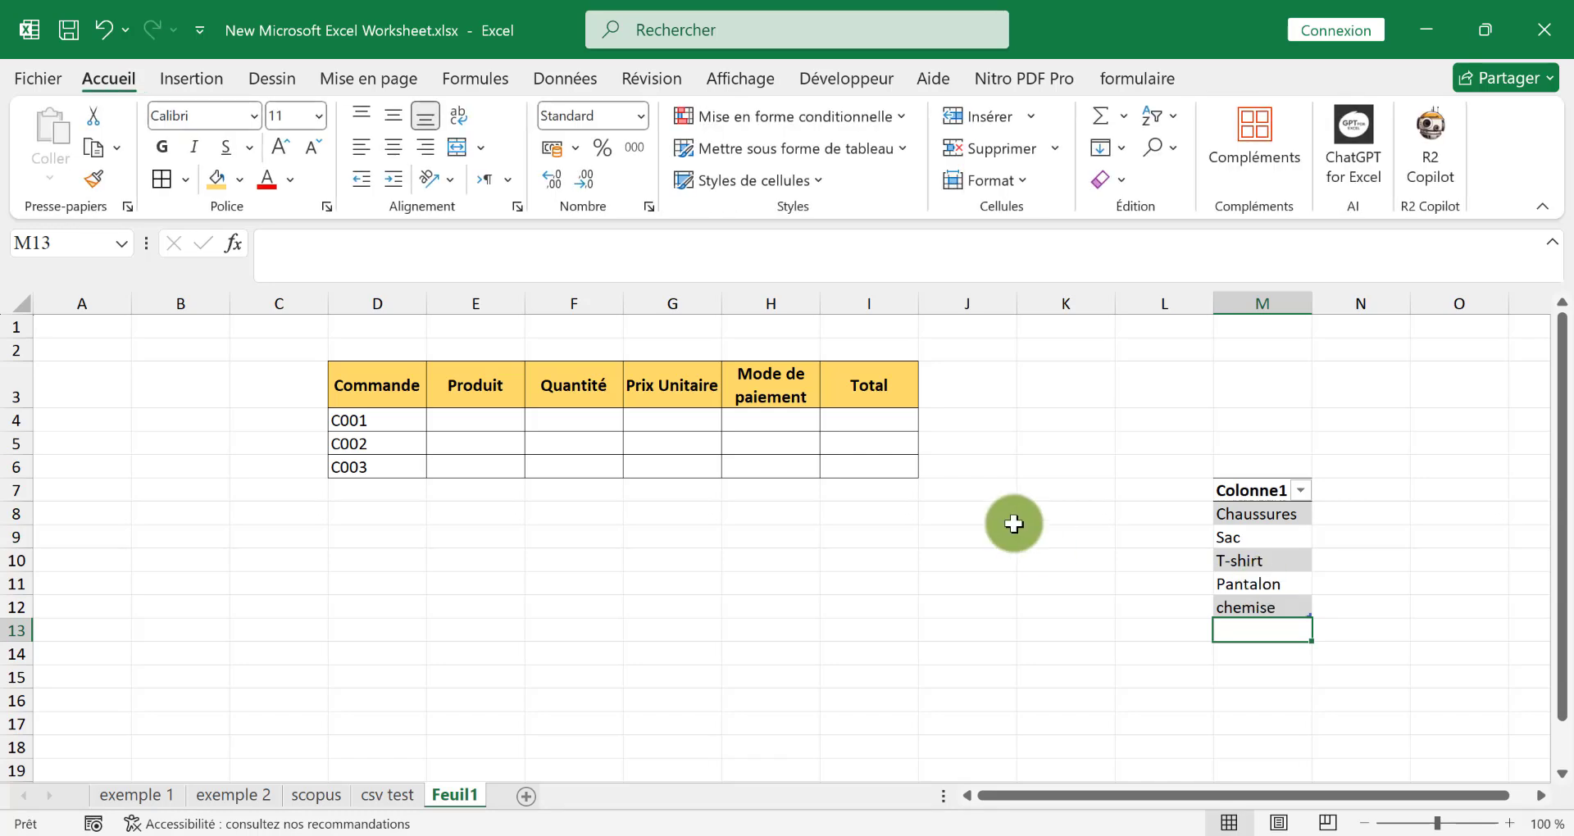
- Choose Pantalon from the drop-down list as the product for order C001
{"action": "left_click", "coordinate": [499, 419]}
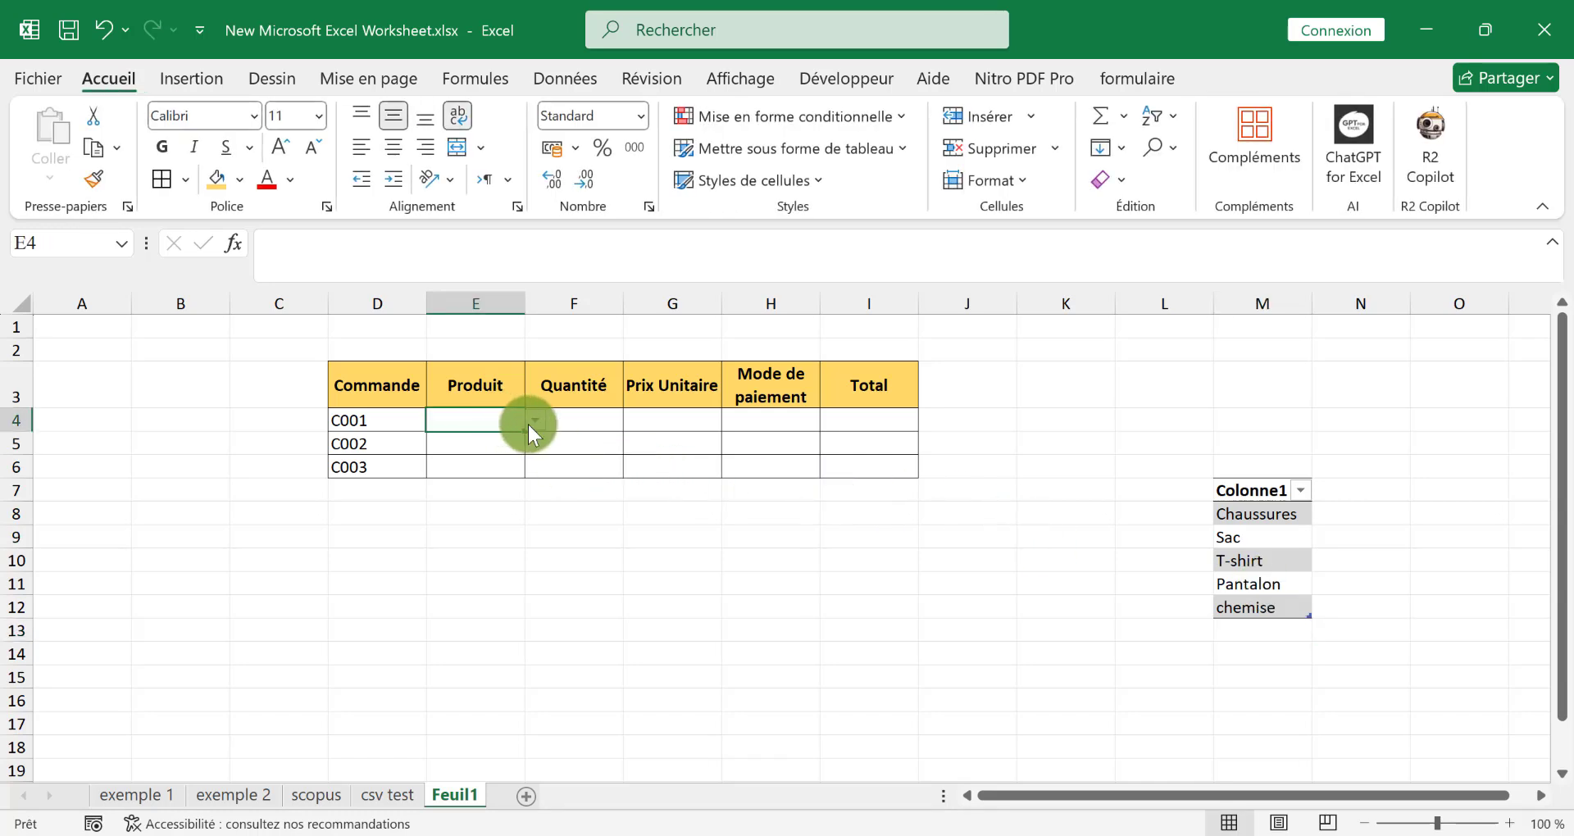
{"action": "left_click", "coordinate": [530, 421]}
{"action": "left_click", "coordinate": [461, 510]}
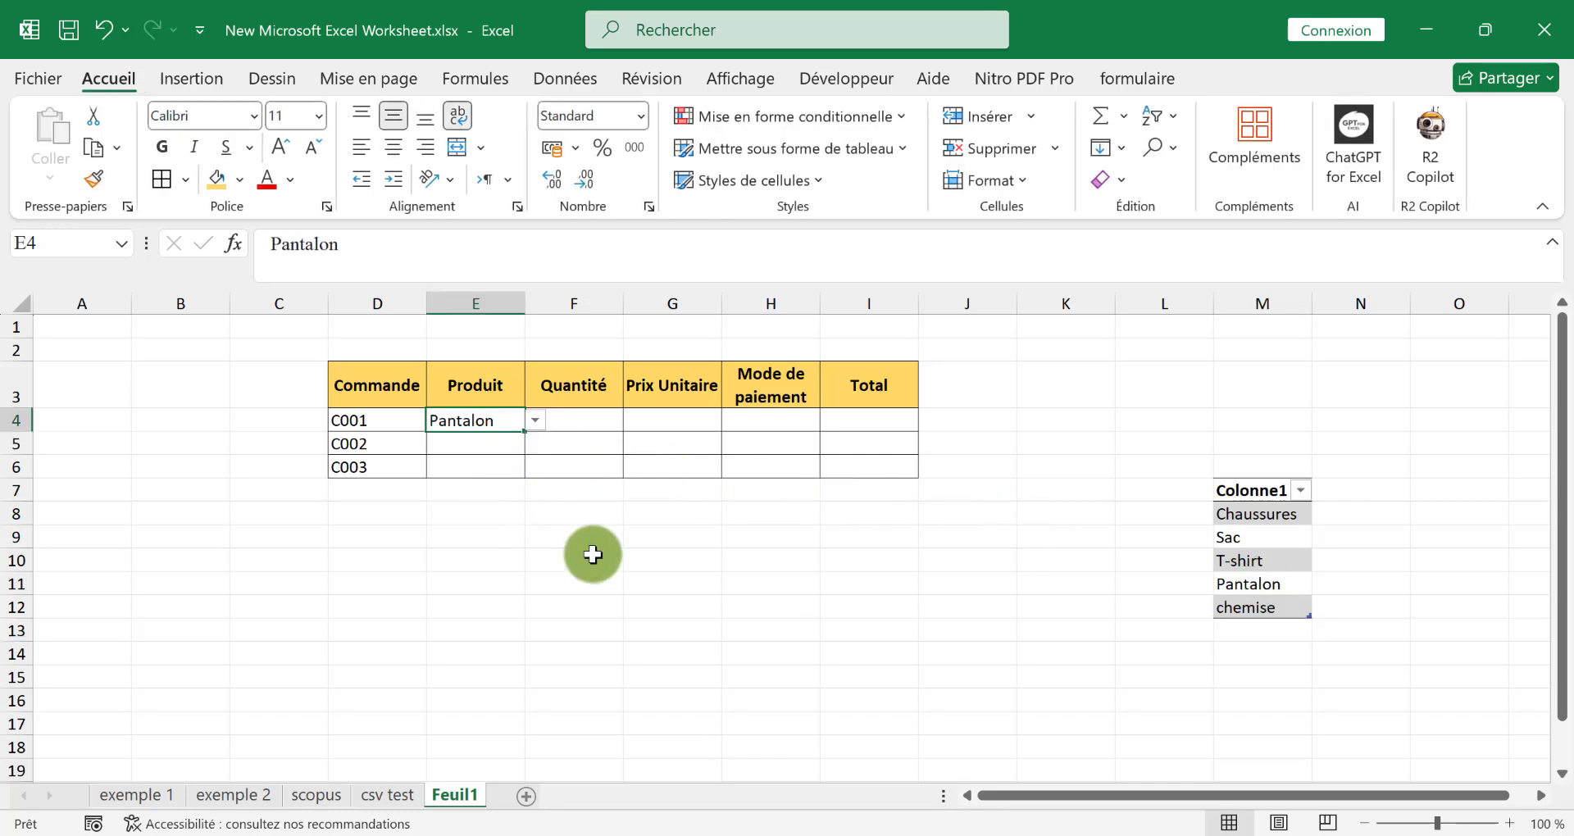
{"action": "left_click", "coordinate": [590, 556]}
- Start a data validation rule for the Quantité cells F4:F6 that allows only whole numbers (Nombre entier)
{"action": "left_click", "coordinate": [565, 419]}
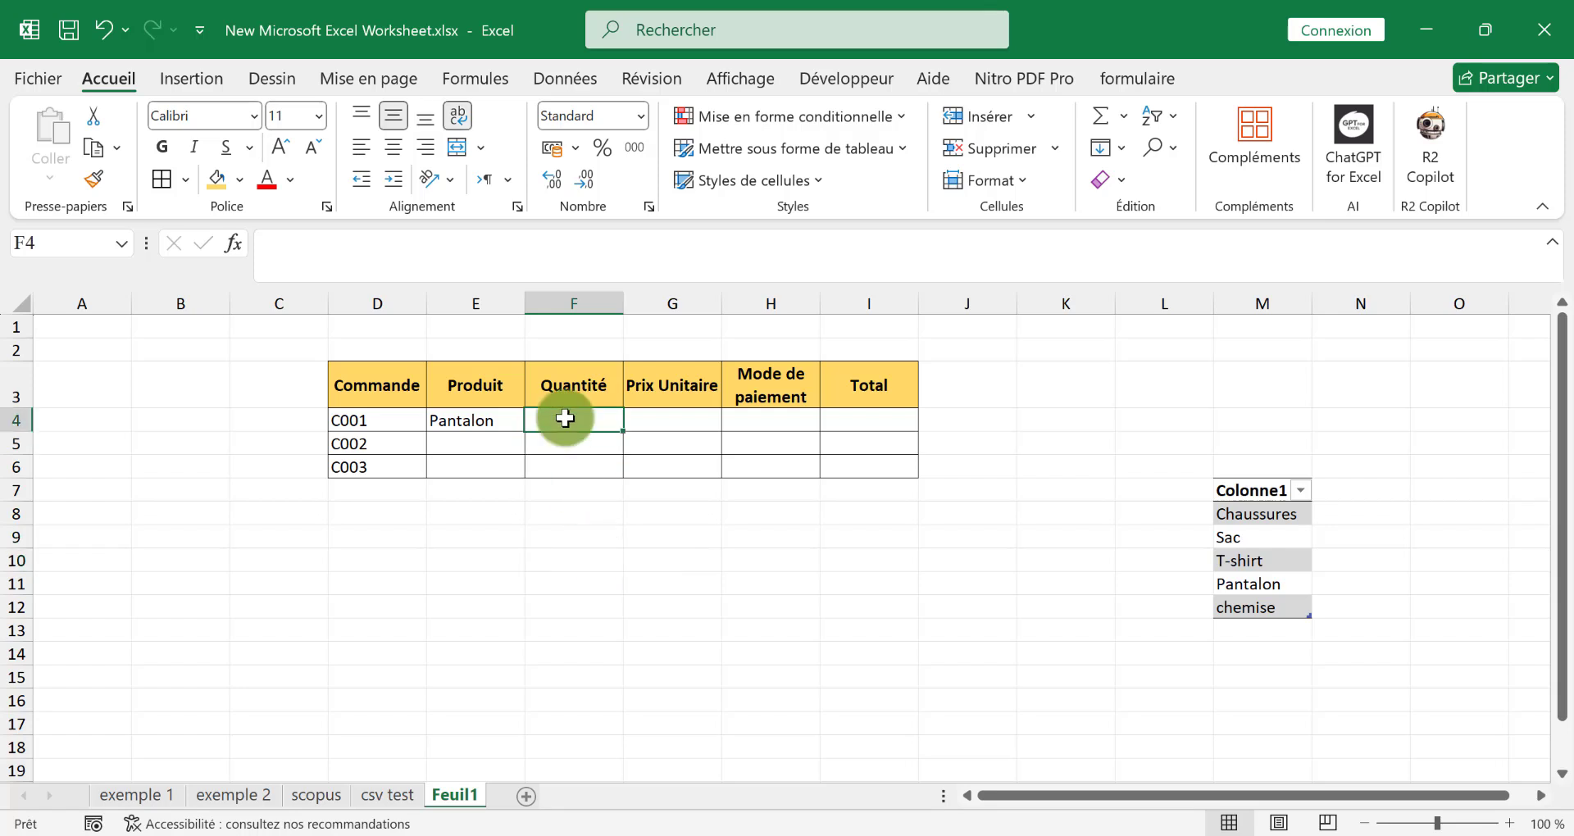
{"action": "left_click_drag", "start_coordinate": [565, 419], "coordinate": [569, 462]}
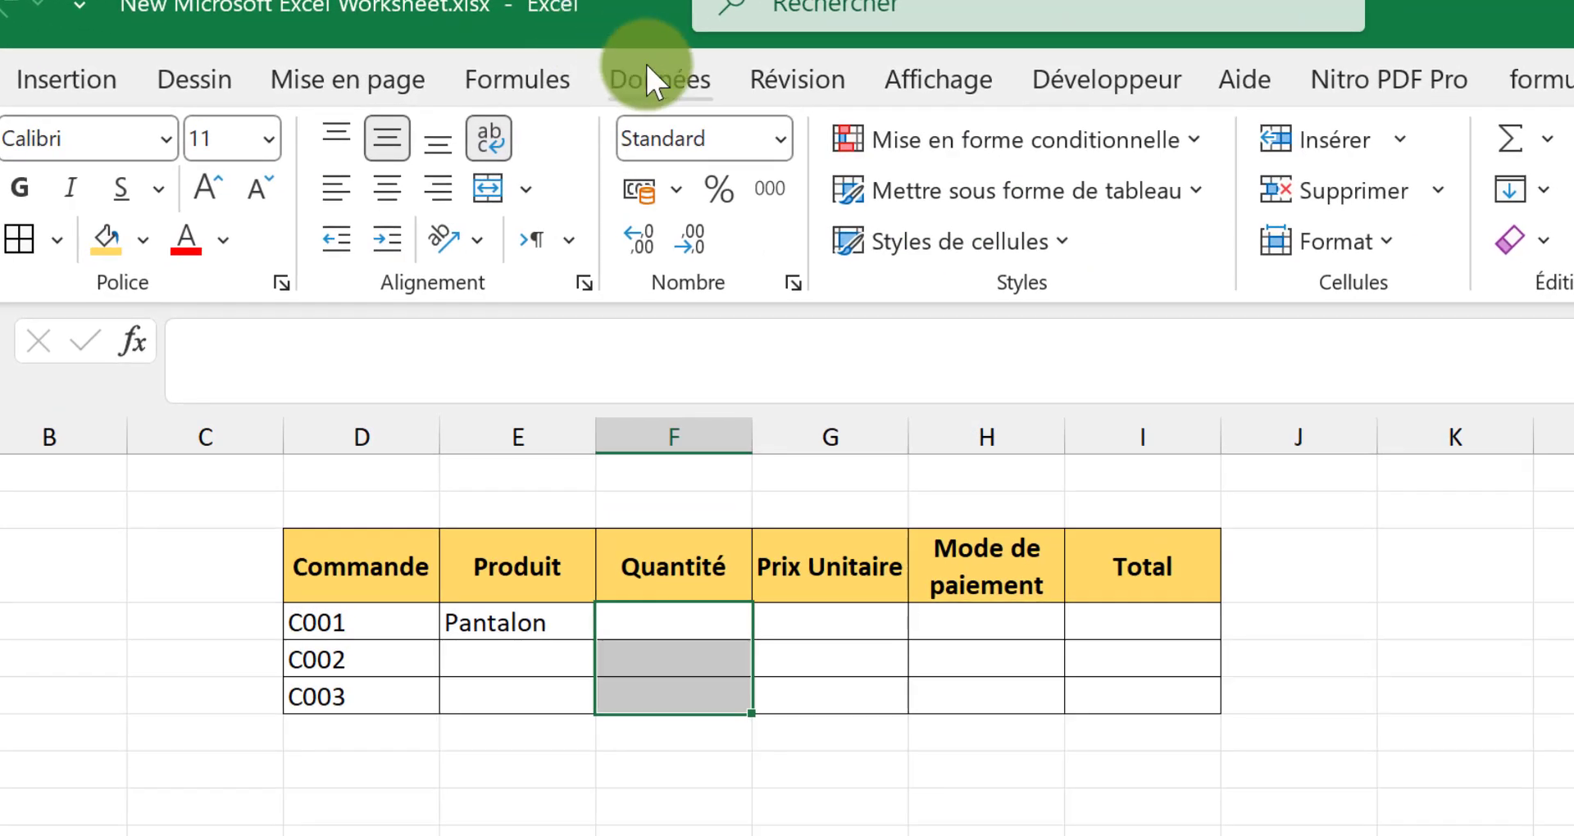
{"action": "left_click", "coordinate": [647, 61]}
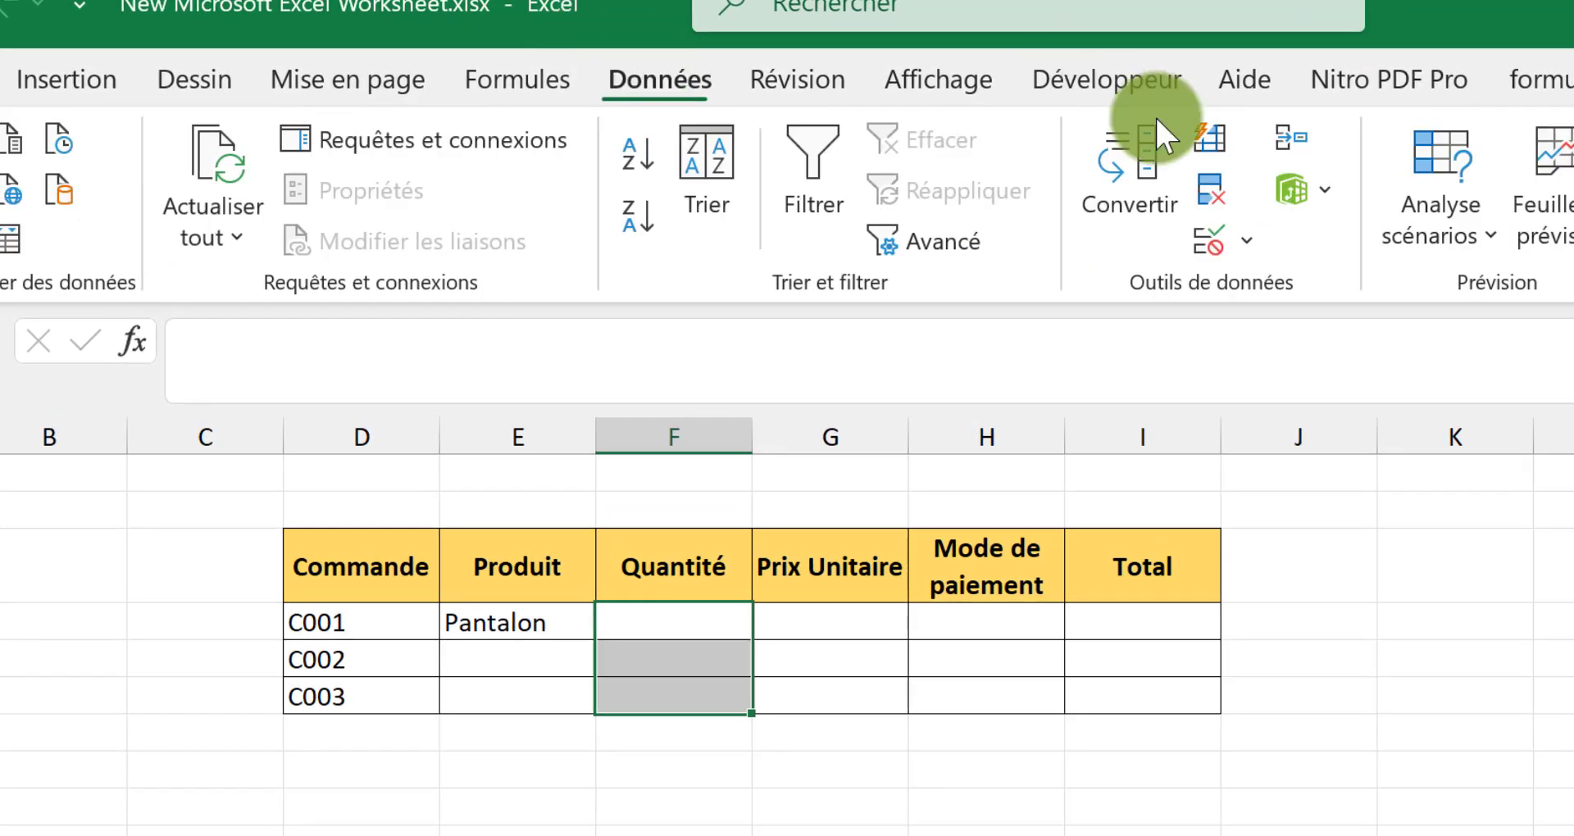
{"action": "left_click", "coordinate": [1257, 234]}
{"action": "left_click", "coordinate": [1272, 289]}
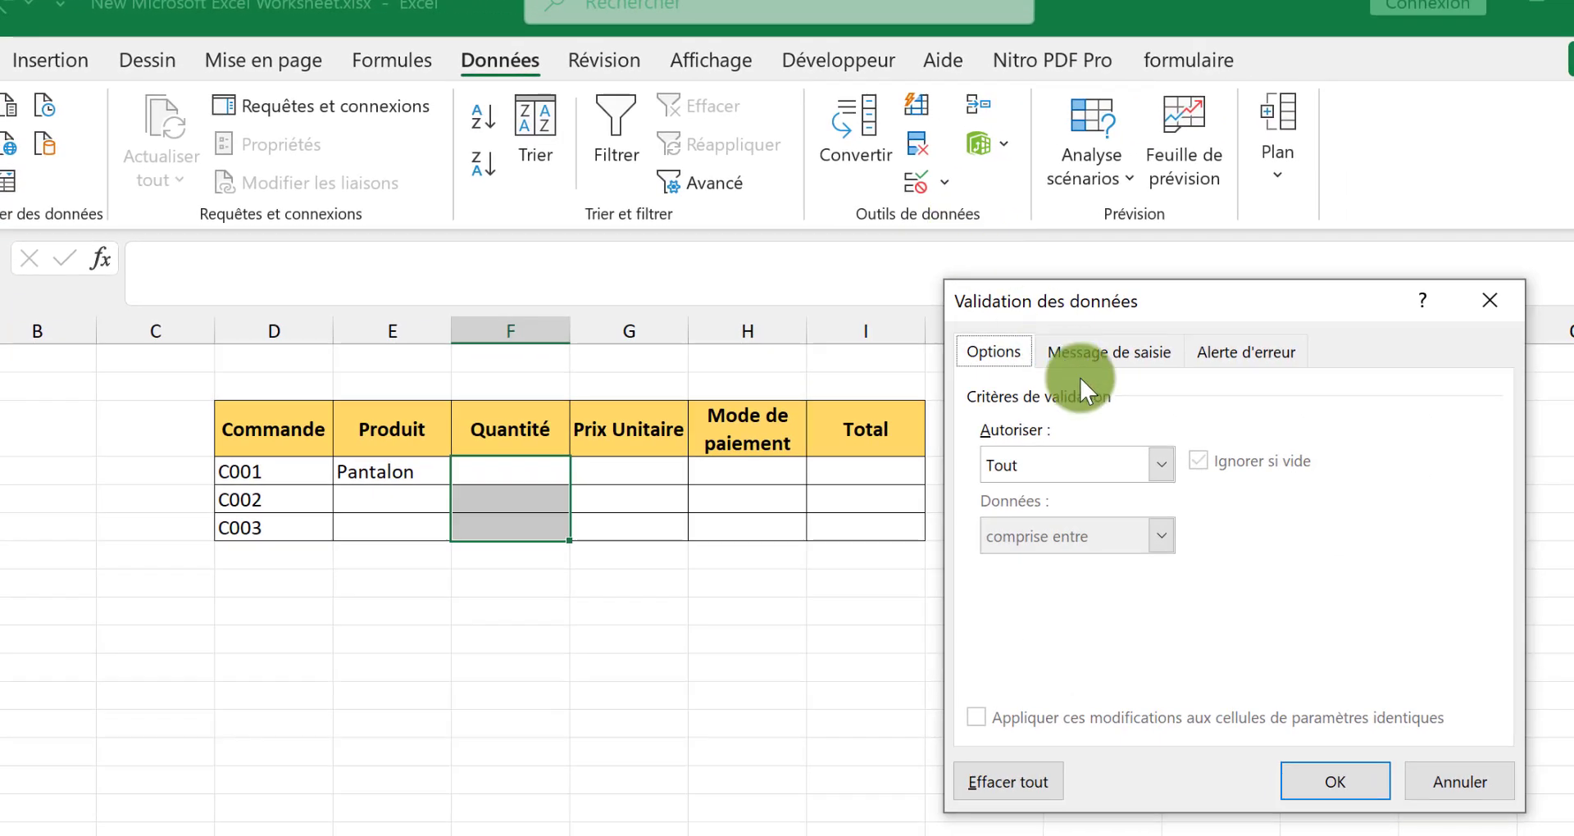
{"action": "left_click", "coordinate": [1159, 464]}
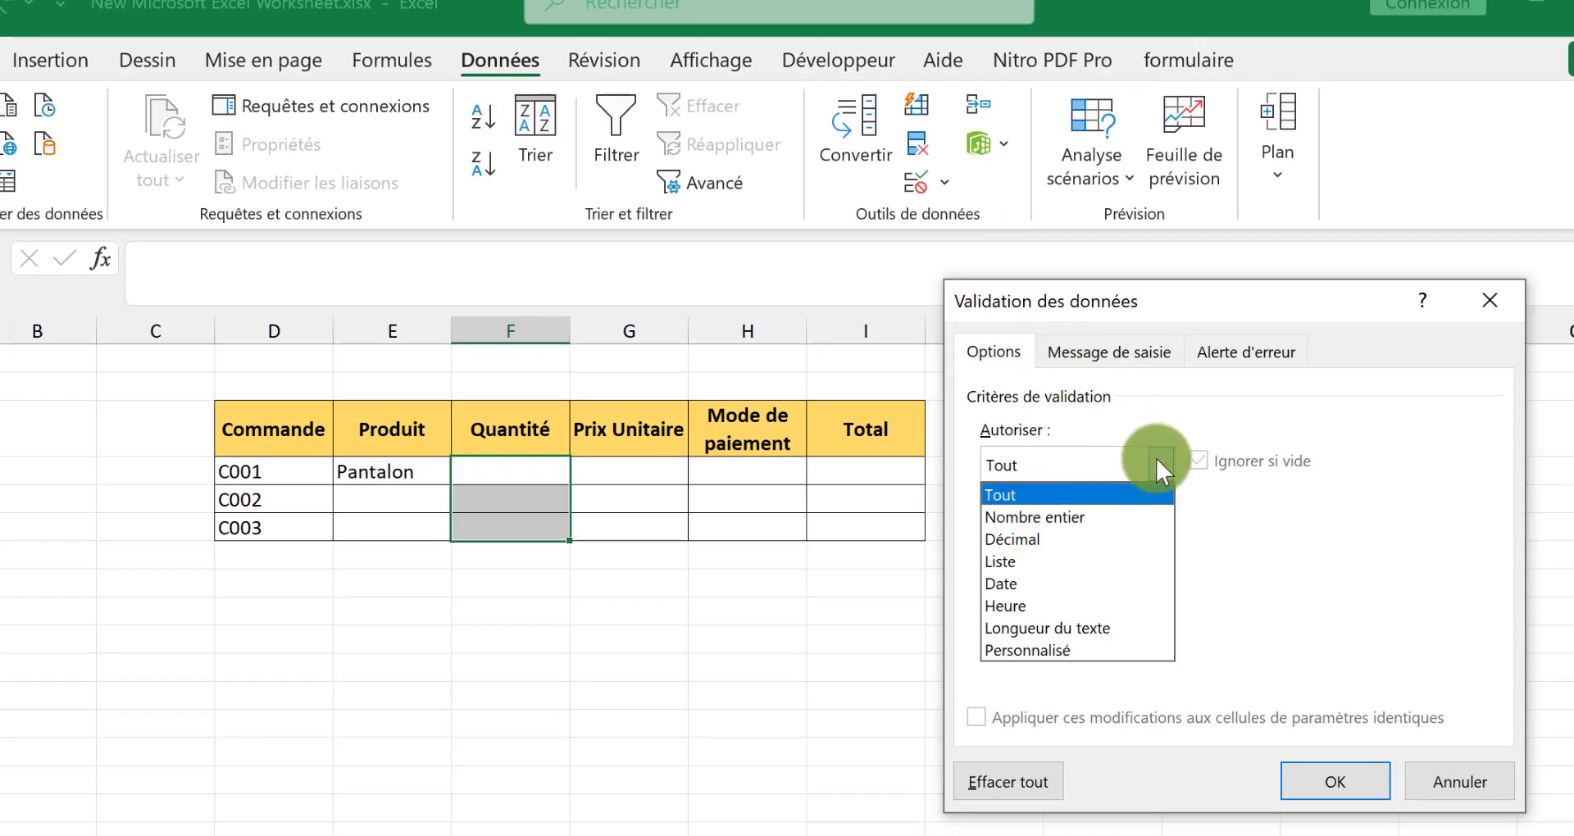
{"action": "left_click", "coordinate": [1130, 515]}
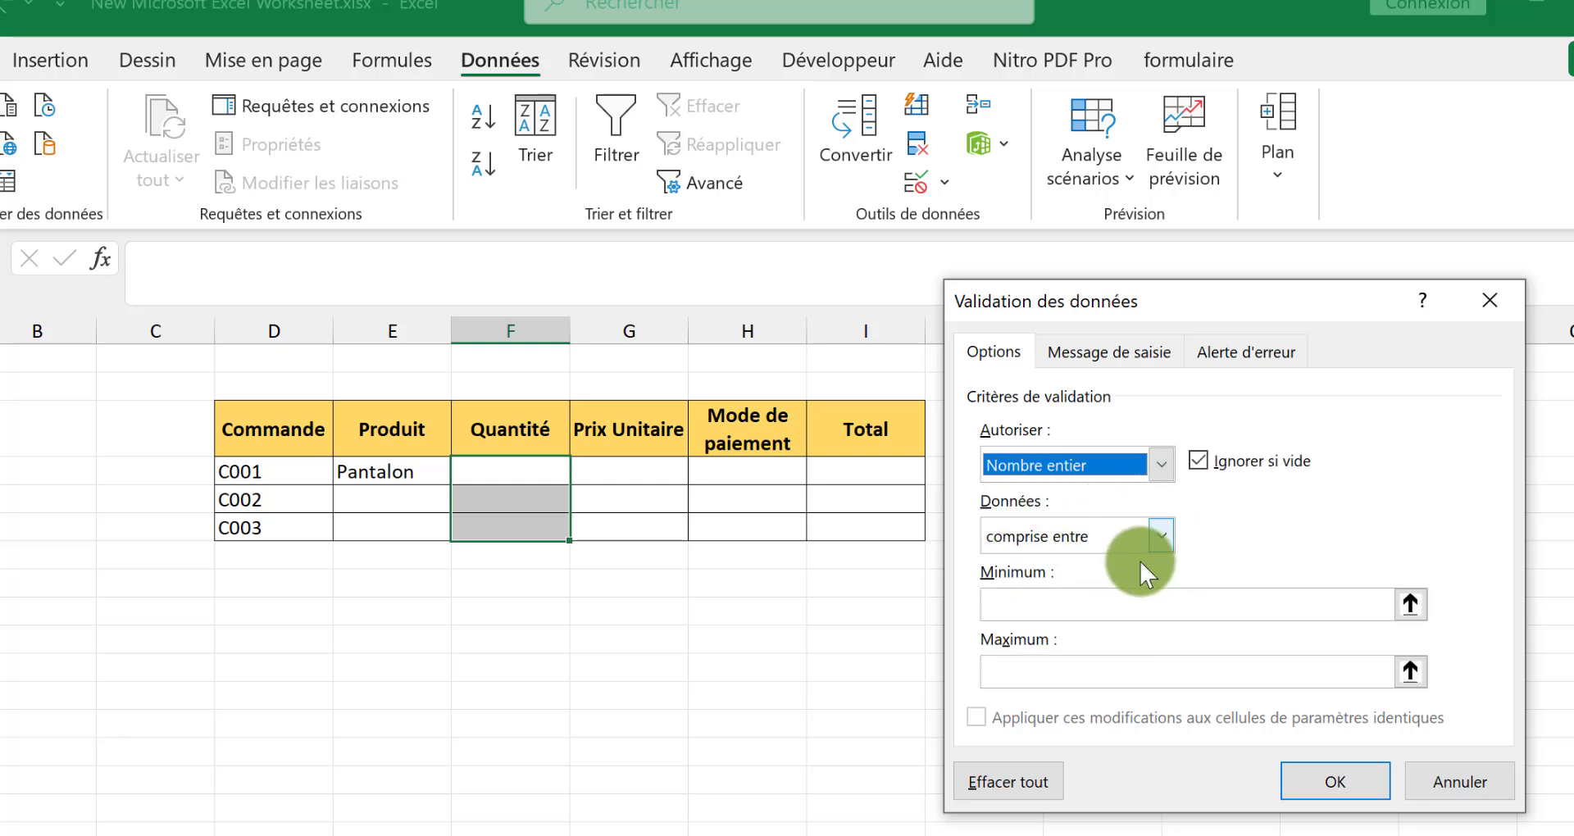
- Restrict the quantities to values between (comprise entre) a minimum of 1 and a maximum of 100, and apply the rule
{"action": "left_click", "coordinate": [1161, 537]}
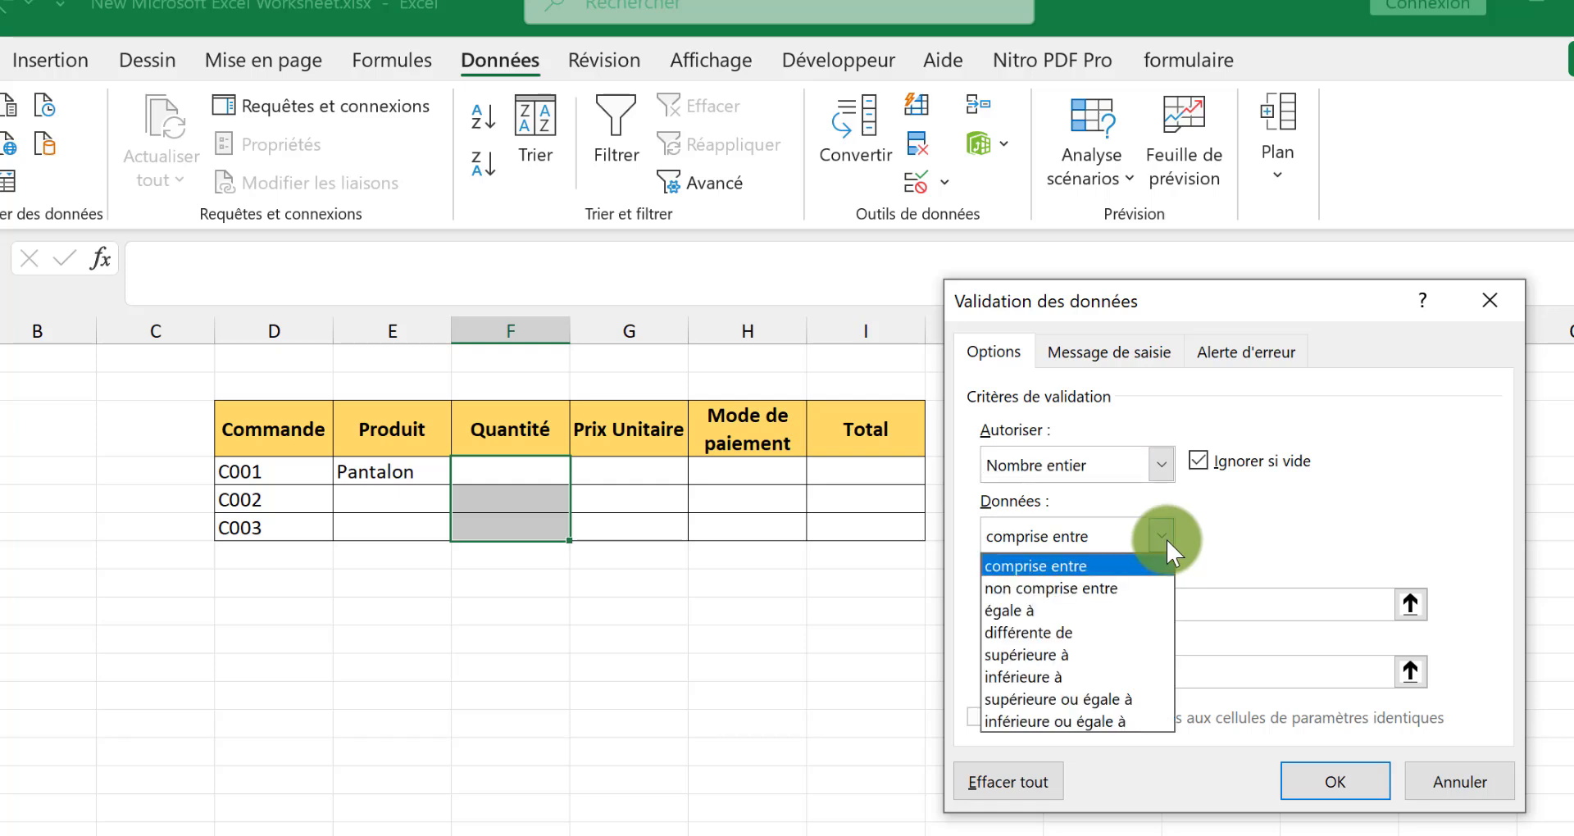
{"action": "left_click", "coordinate": [1168, 540]}
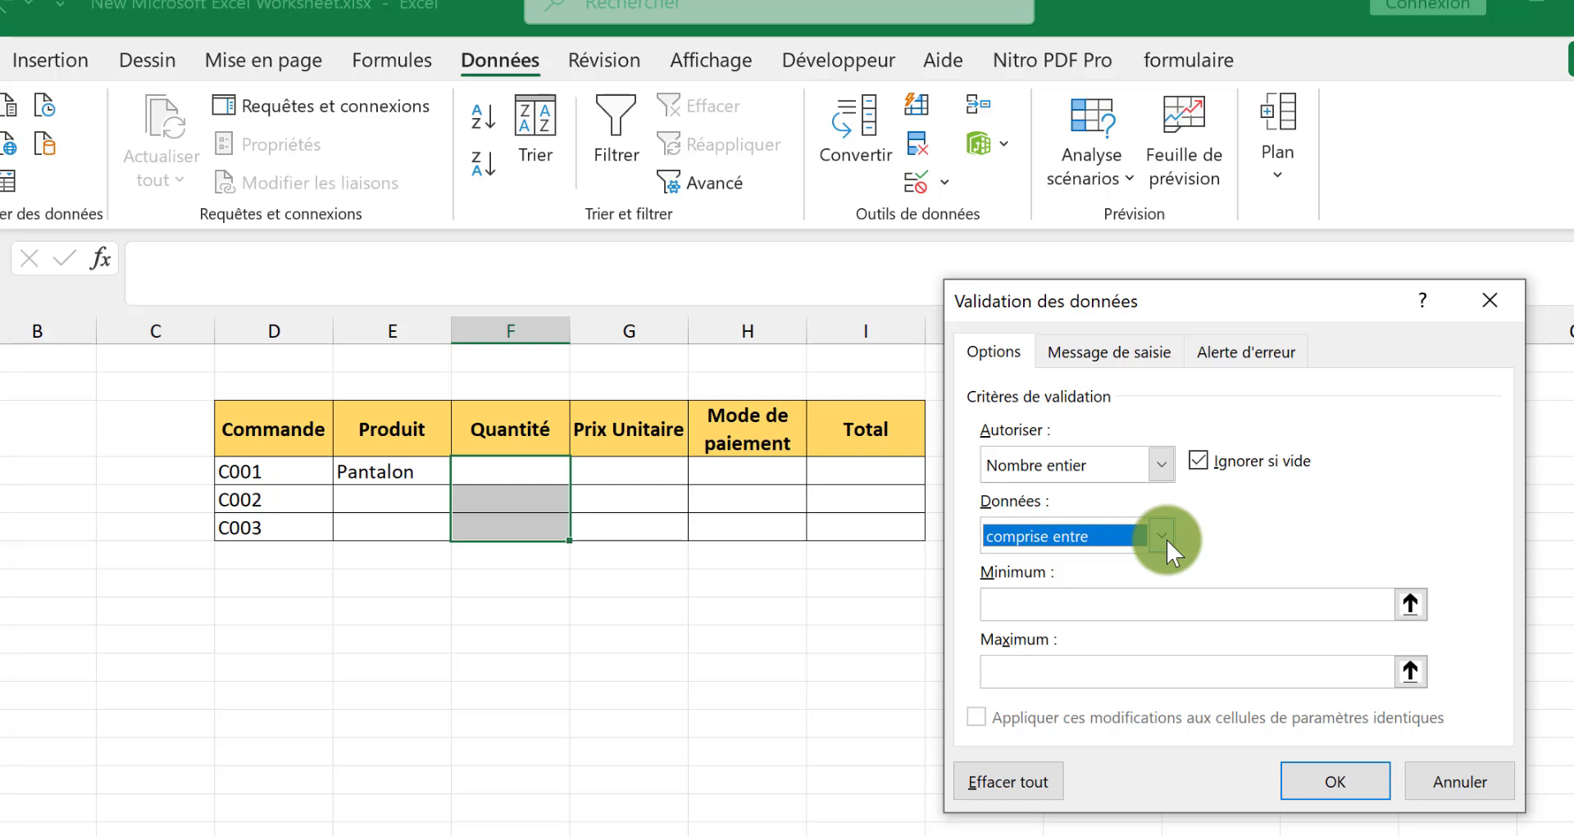
{"action": "left_click", "coordinate": [1031, 607]}
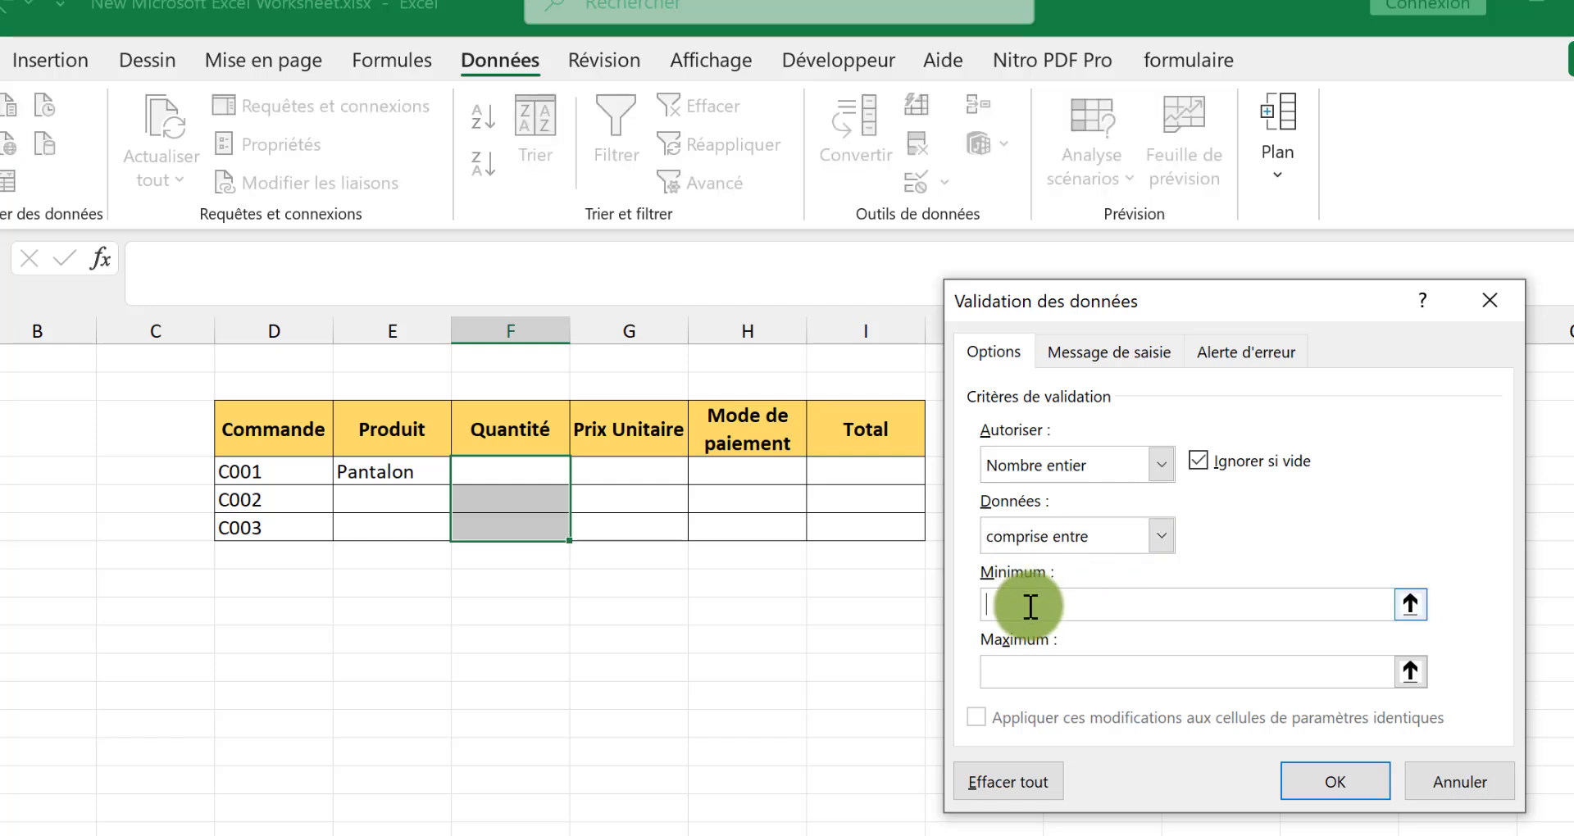
{"action": "type", "text": "0"}
{"action": "key", "text": "BackSpace"}
{"action": "type", "text": "1"}
{"action": "left_click", "coordinate": [1027, 668]}
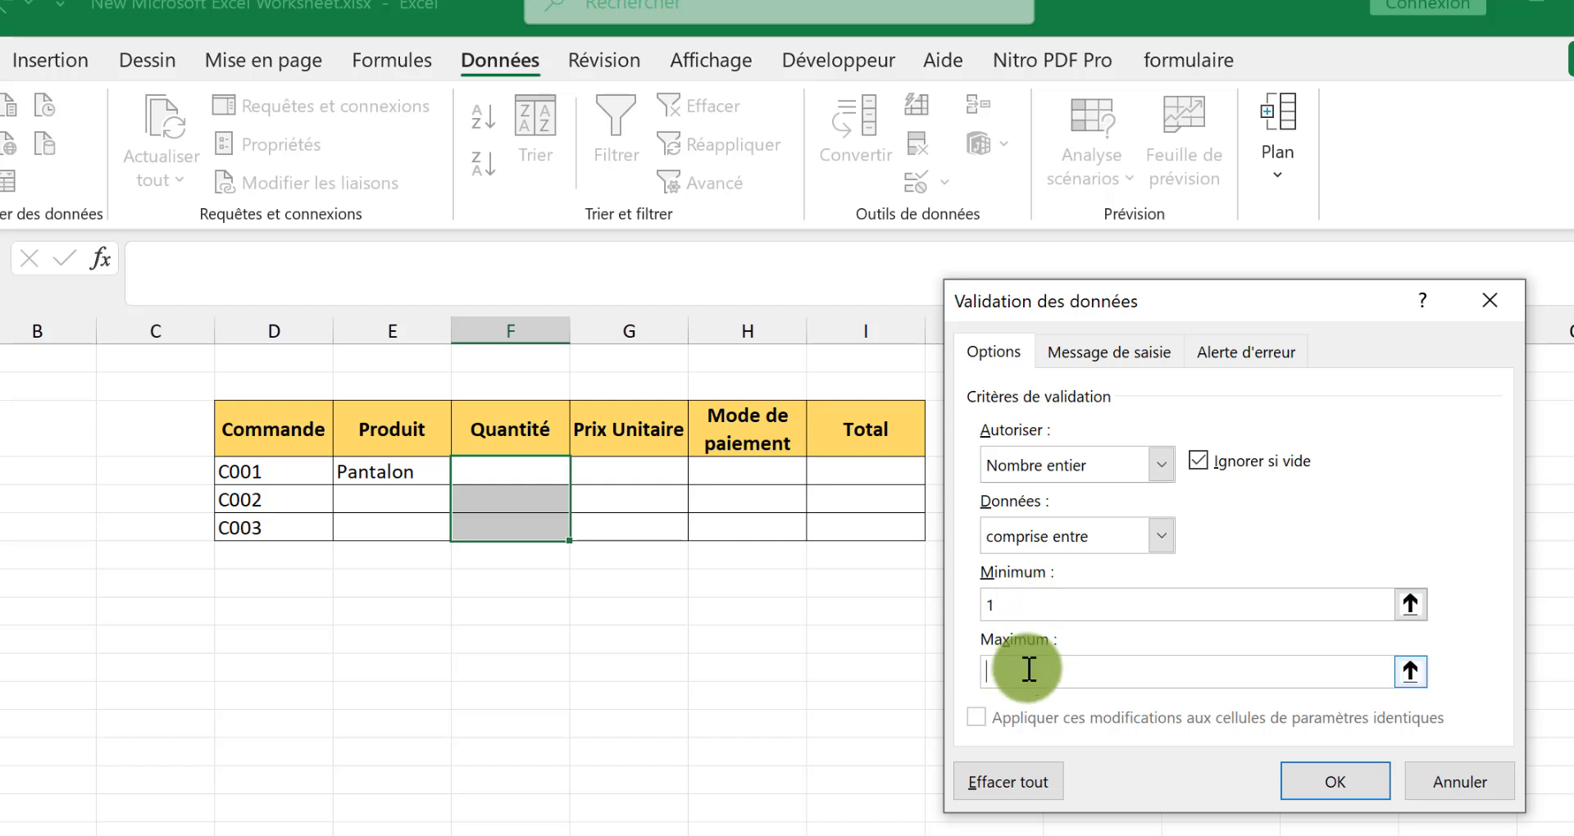
{"action": "type", "text": "100"}
{"action": "left_click", "coordinate": [1297, 783]}
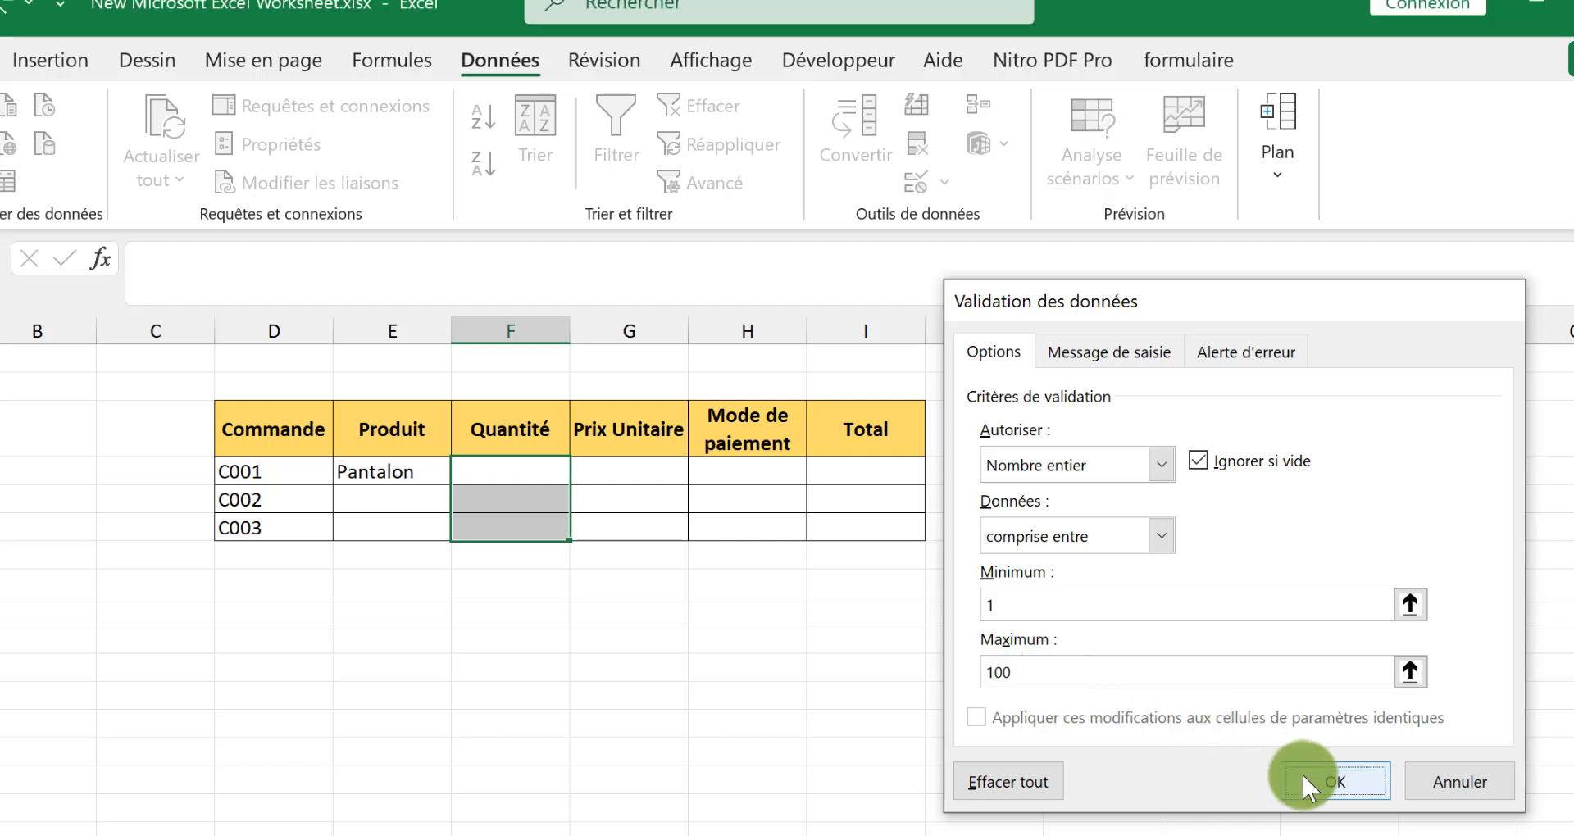
- Enter 23 as the quantity for order C001
{"action": "left_click", "coordinate": [512, 470]}
{"action": "type", "text": "23"}
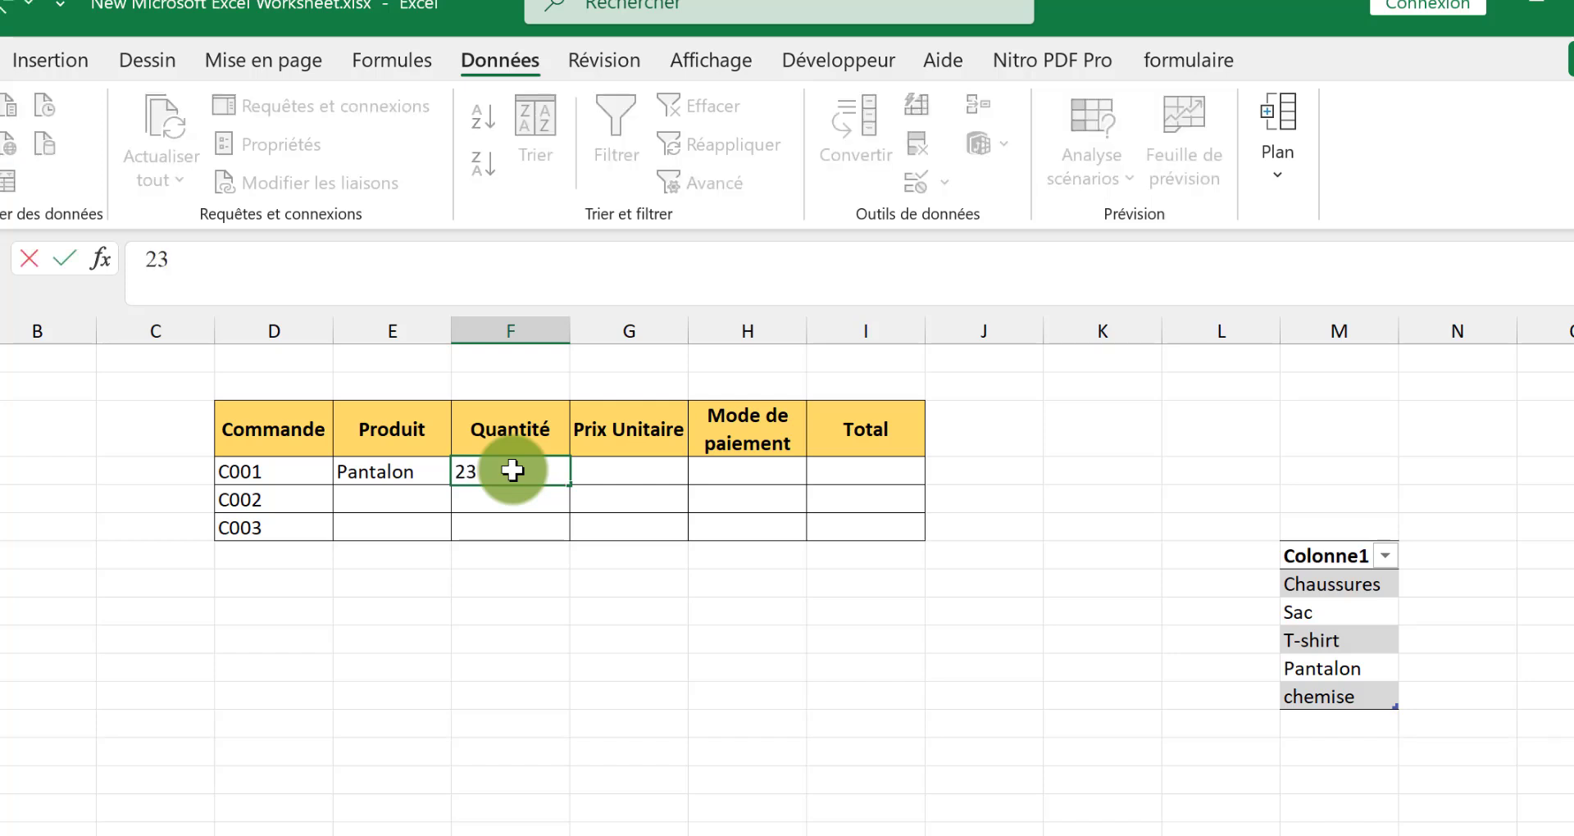
{"action": "key", "text": "Return"}
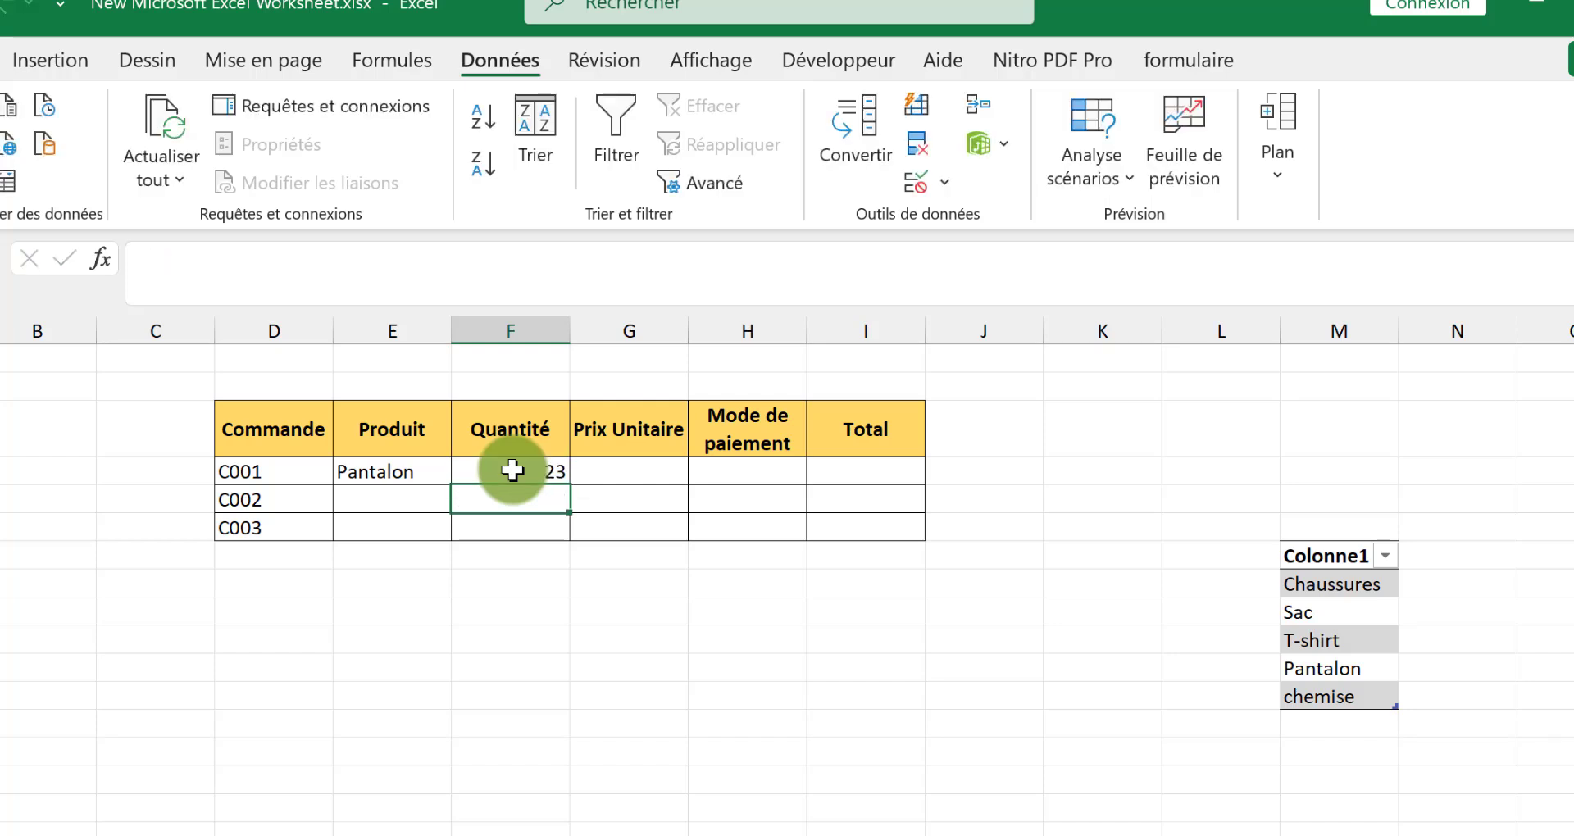
- Test the quantity rule by trying to enter 120 for order C002, and dismiss the alert
{"action": "type", "text": "120"}
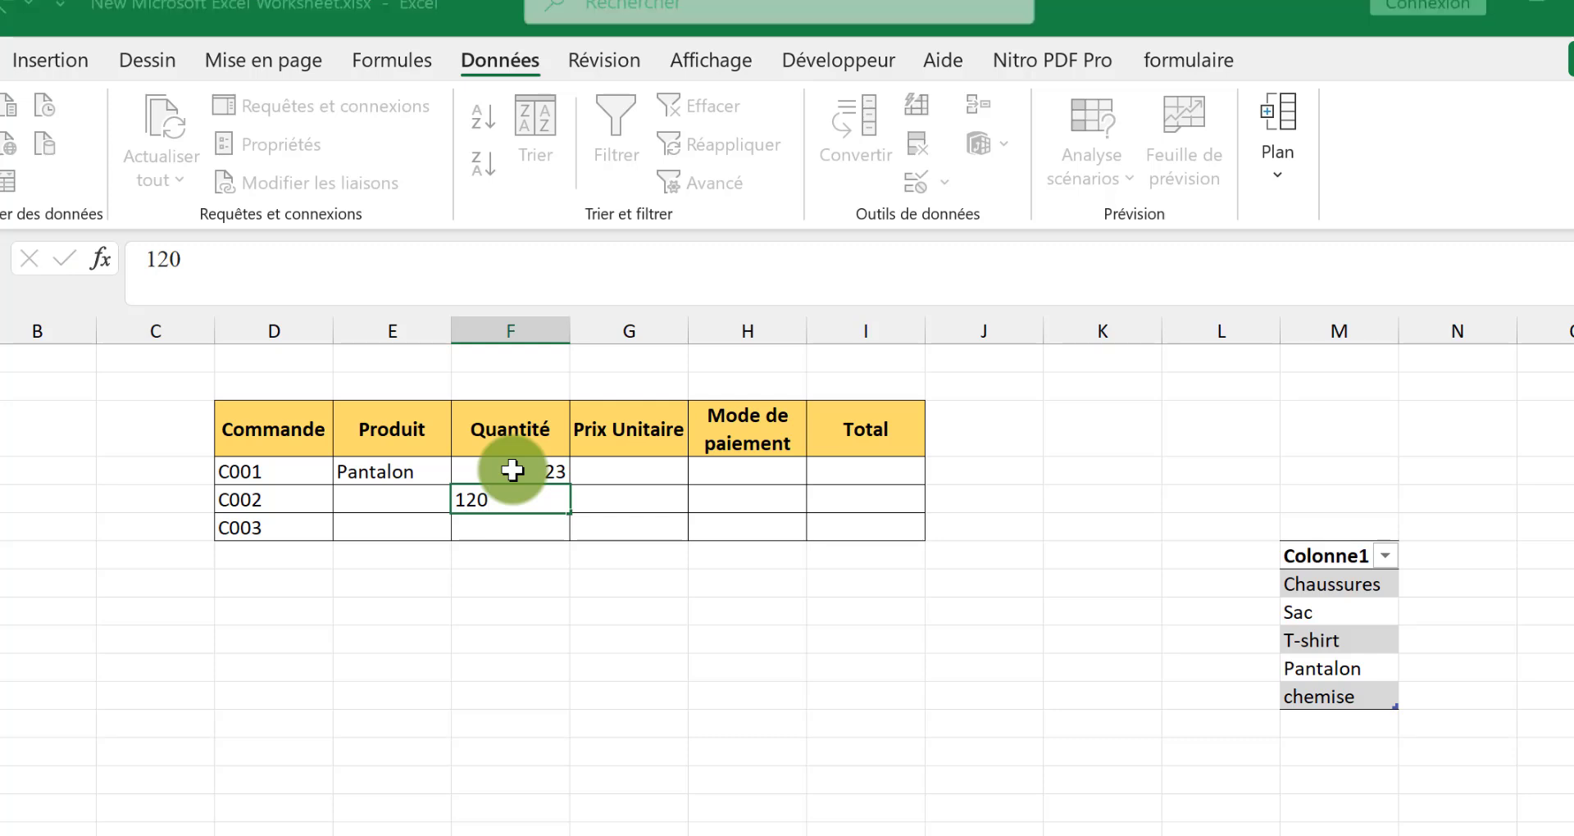
{"action": "key", "text": "Return"}
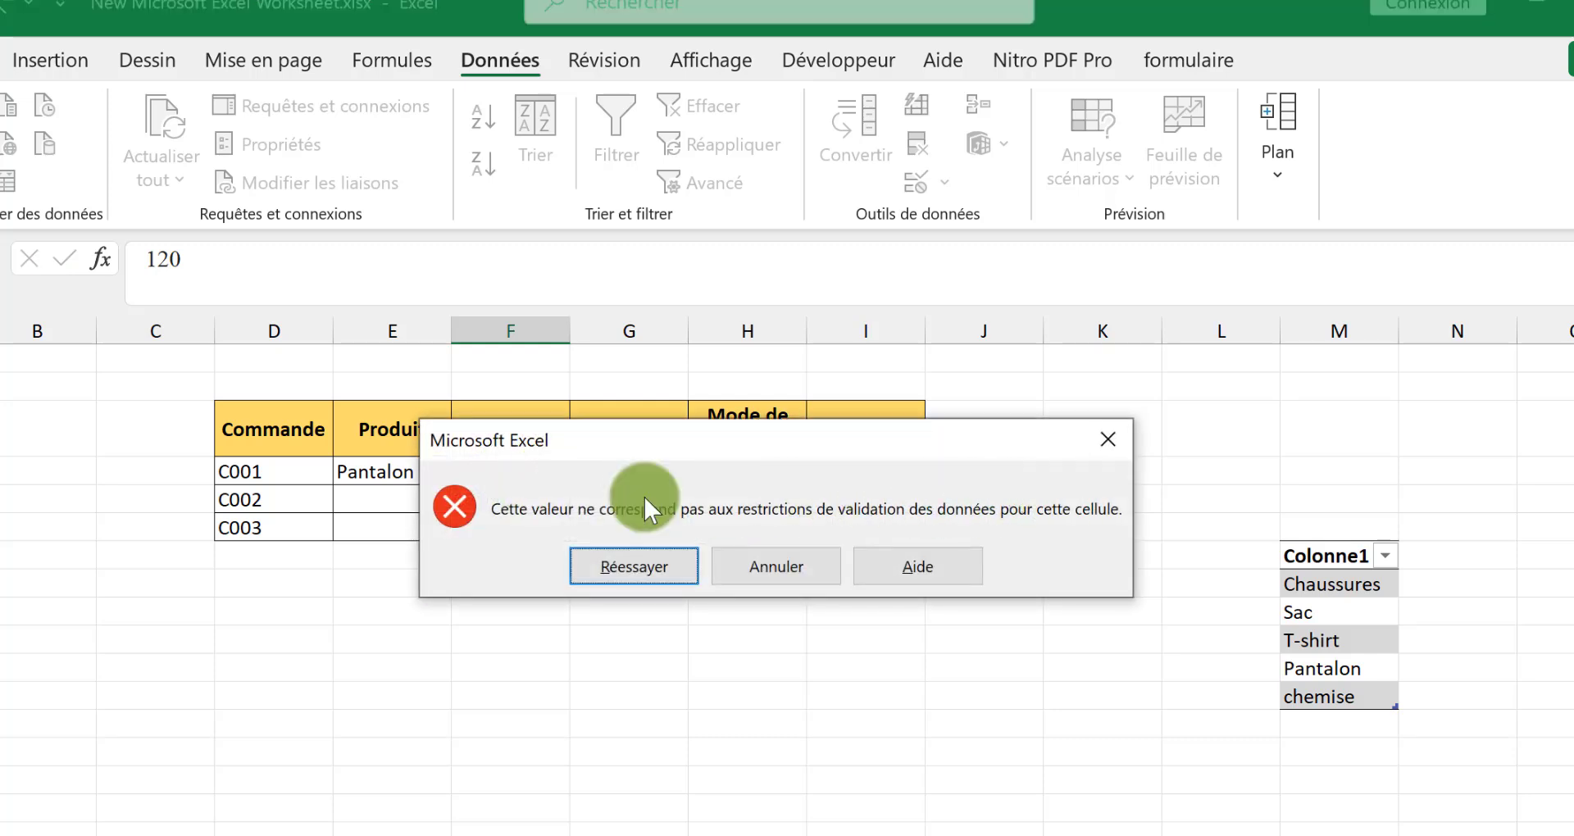
{"action": "left_click", "coordinate": [1106, 441]}
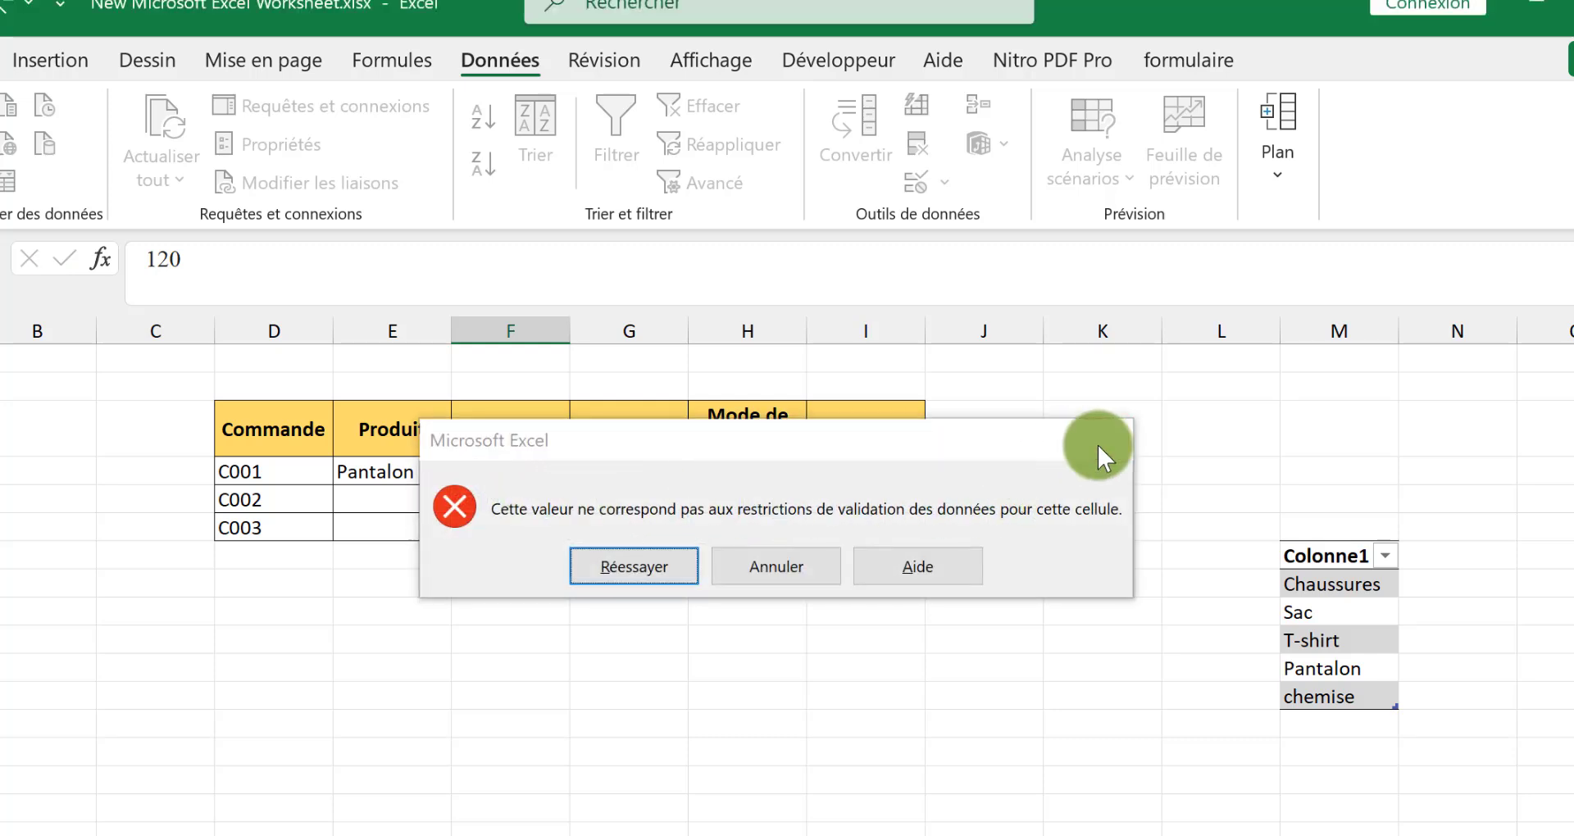
- Start a data validation rule for the Prix Unitaire cells G4:G6 that allows decimal numbers (Décimal)
{"action": "left_click", "coordinate": [619, 467]}
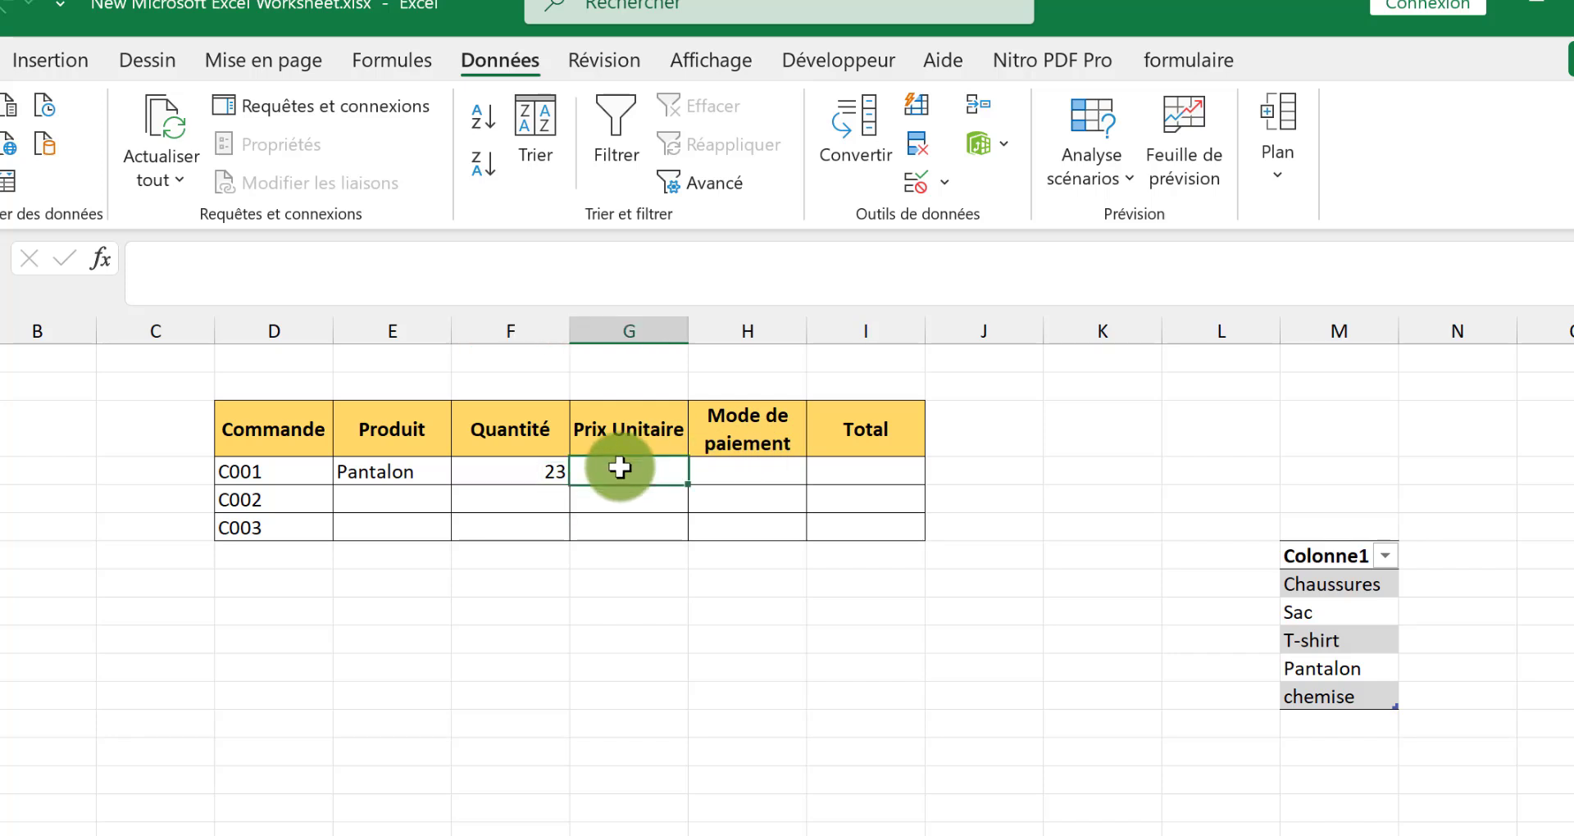
{"action": "left_click_drag", "start_coordinate": [619, 468], "coordinate": [622, 519]}
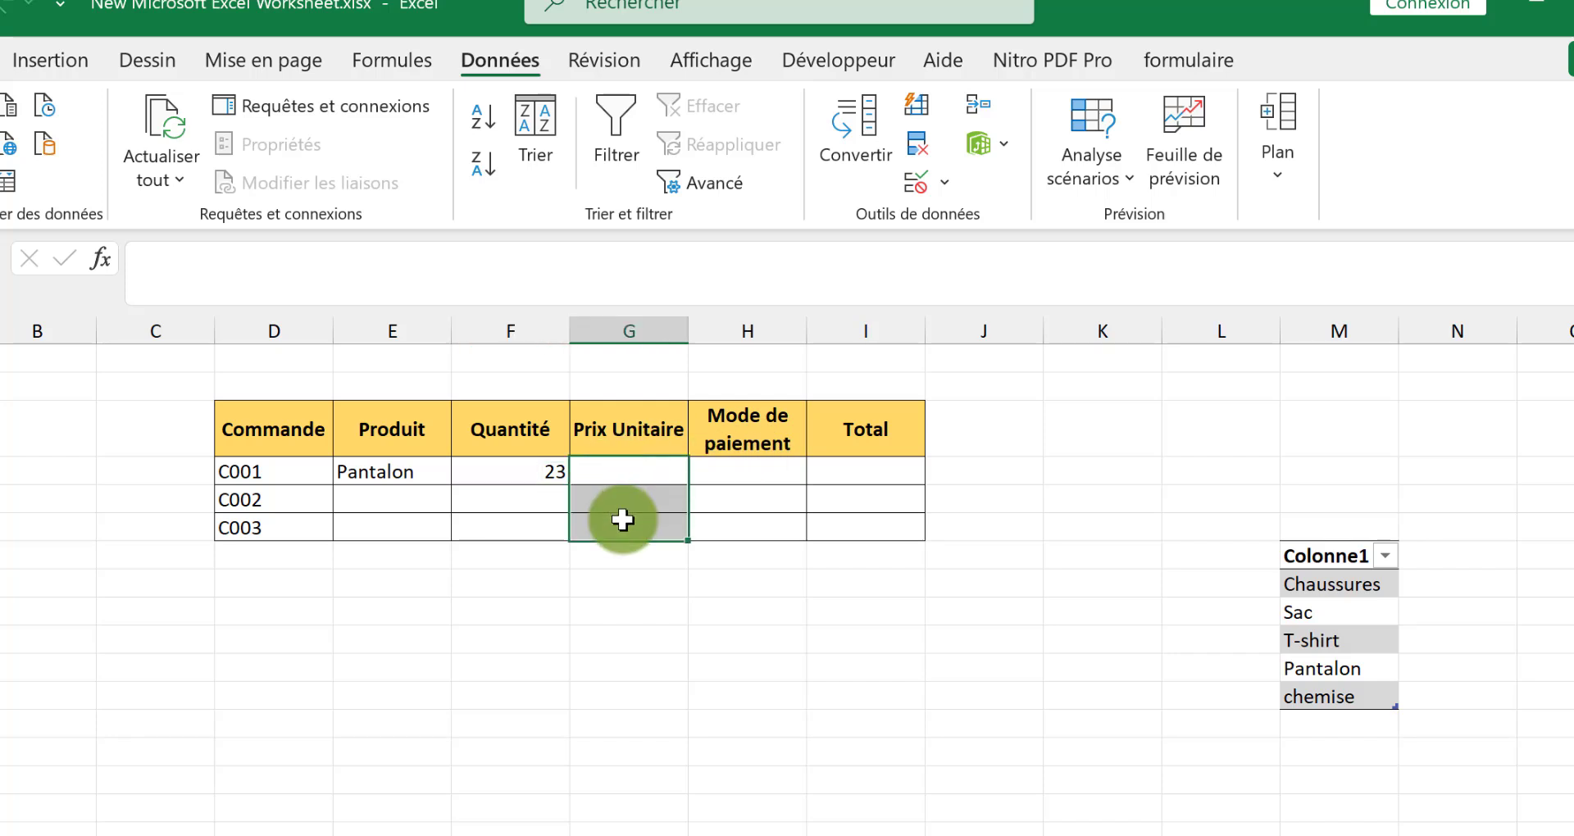
{"action": "left_click", "coordinate": [942, 184]}
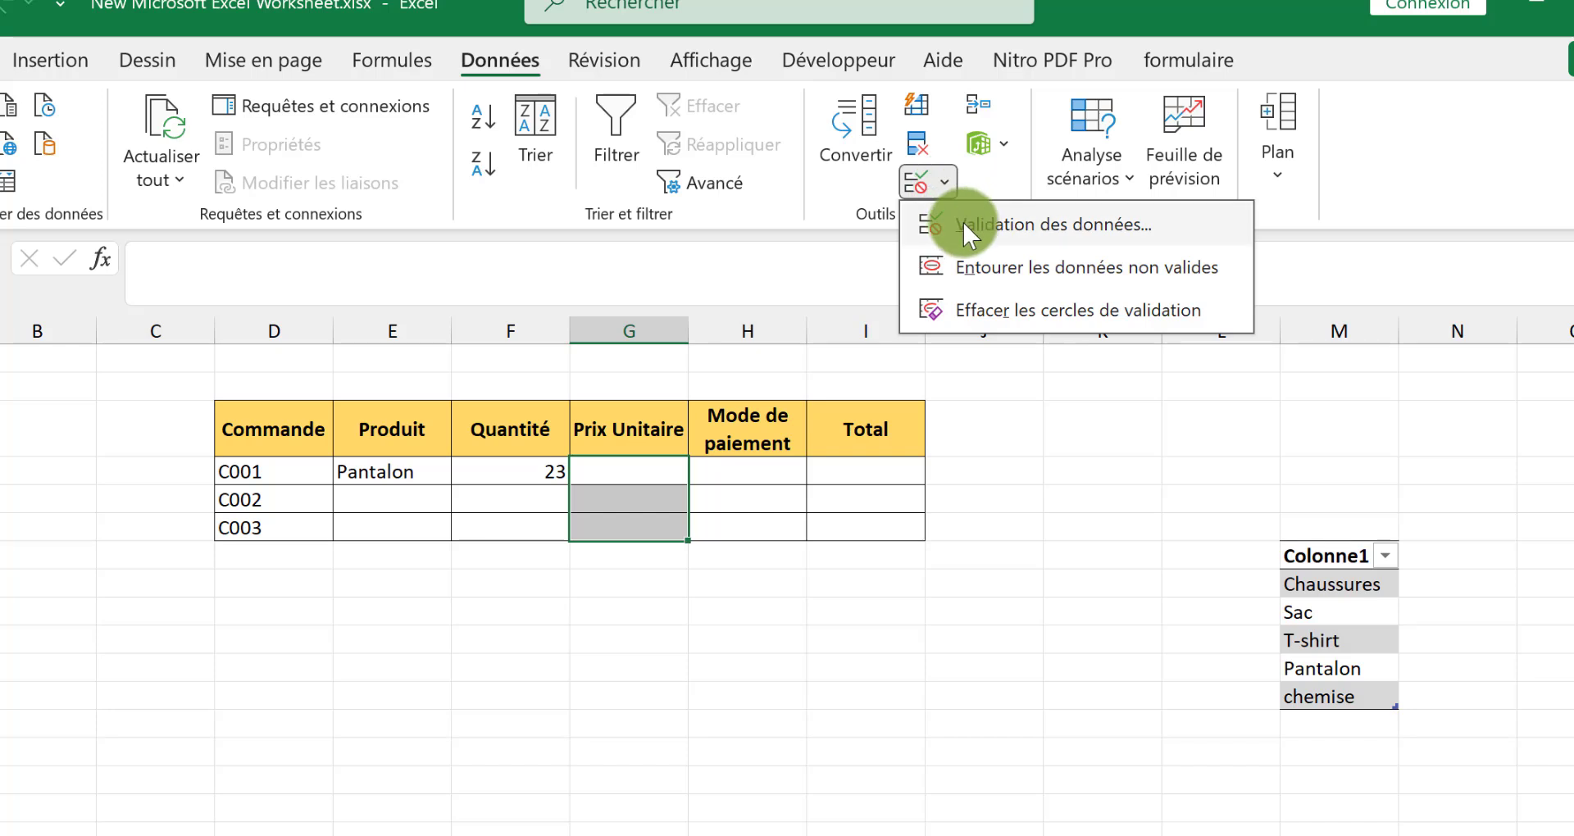
{"action": "left_click", "coordinate": [962, 223]}
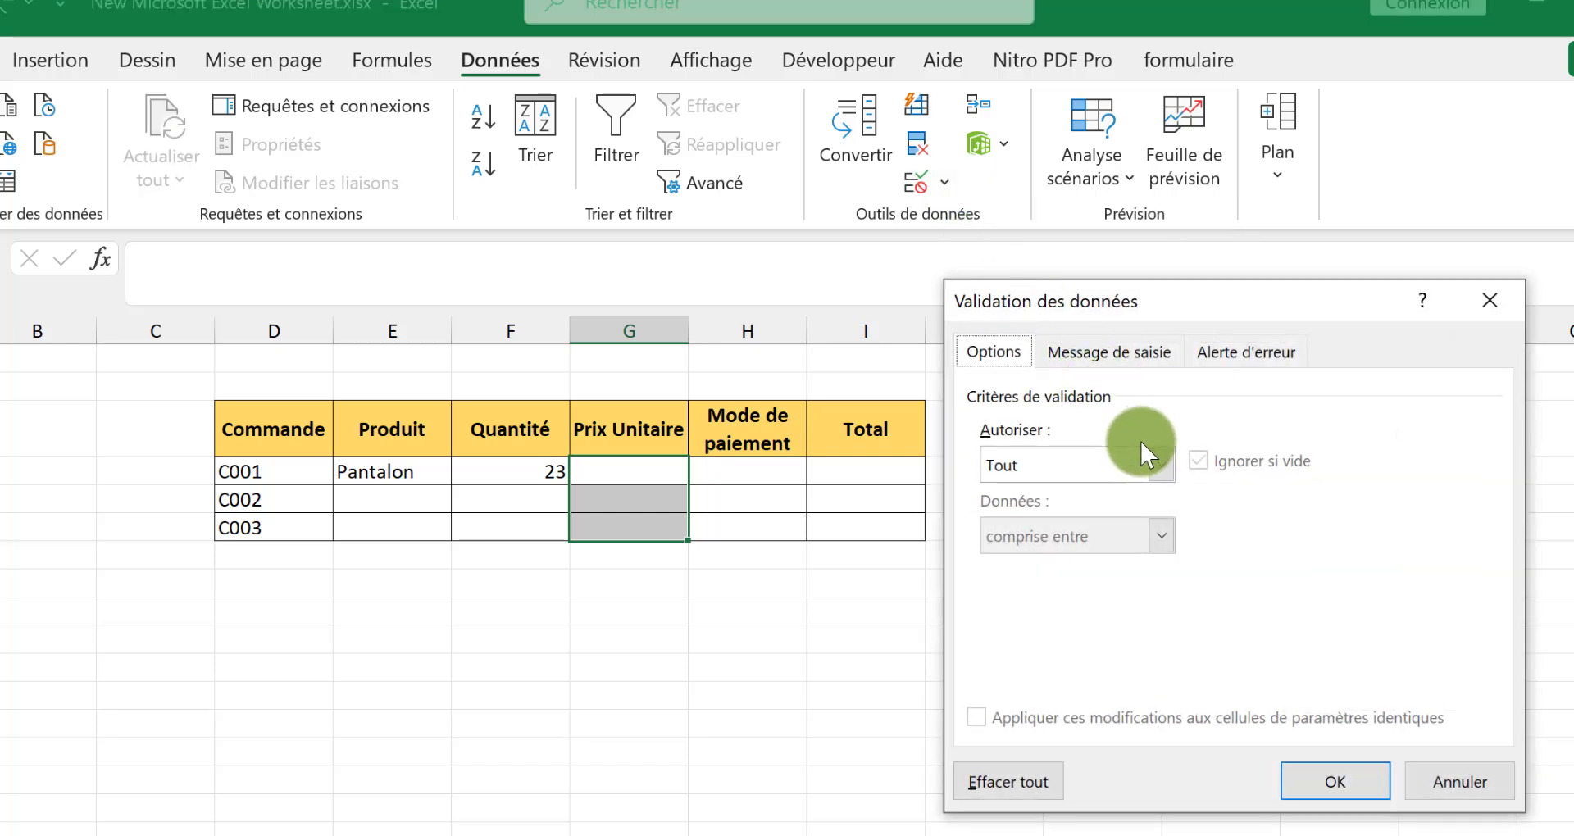
{"action": "left_click", "coordinate": [1161, 468]}
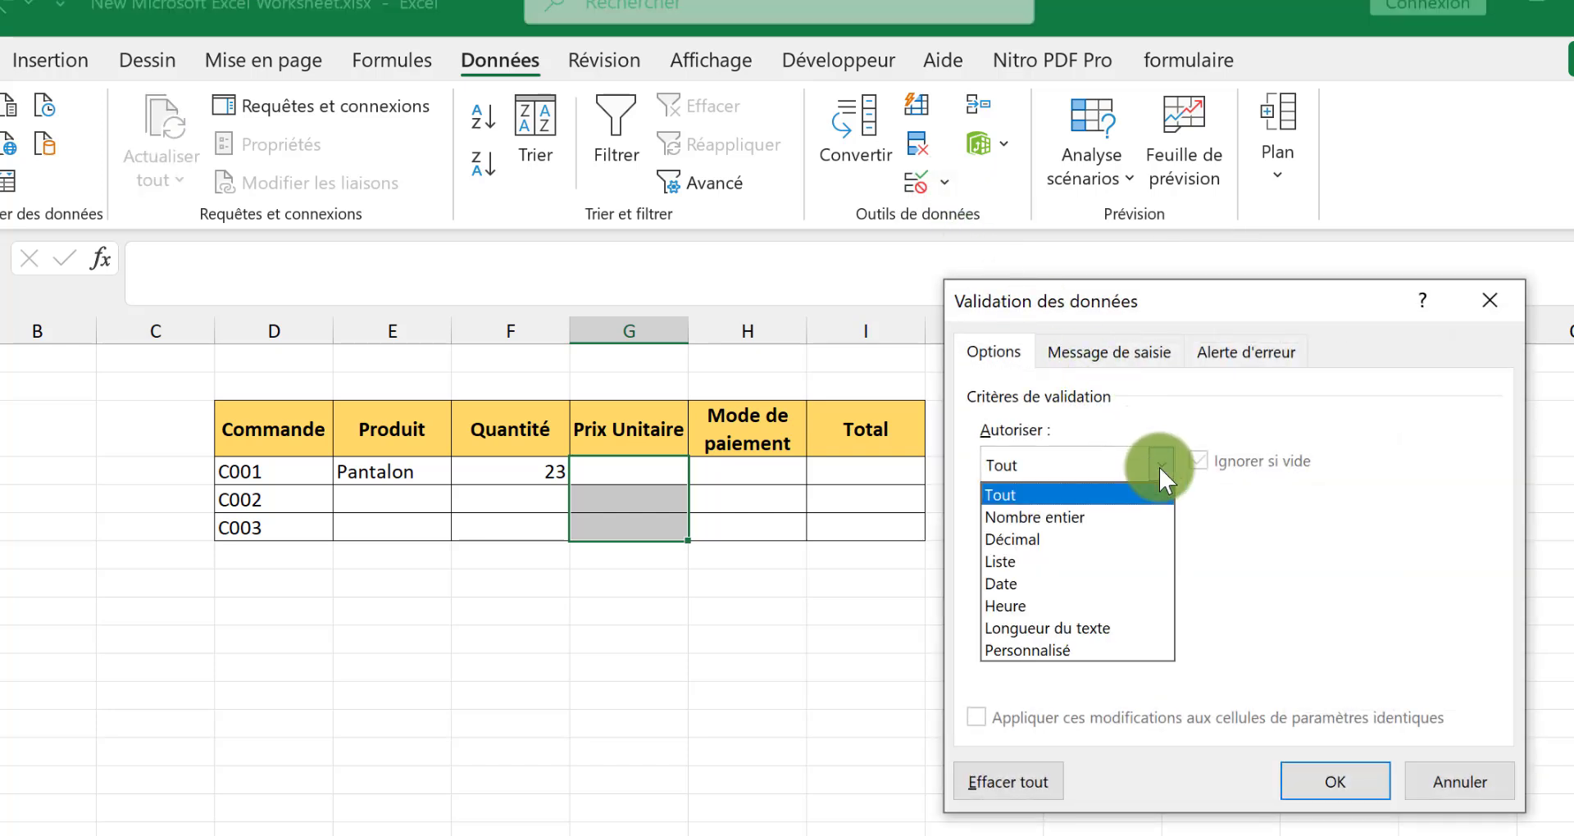
{"action": "left_click", "coordinate": [1109, 538]}
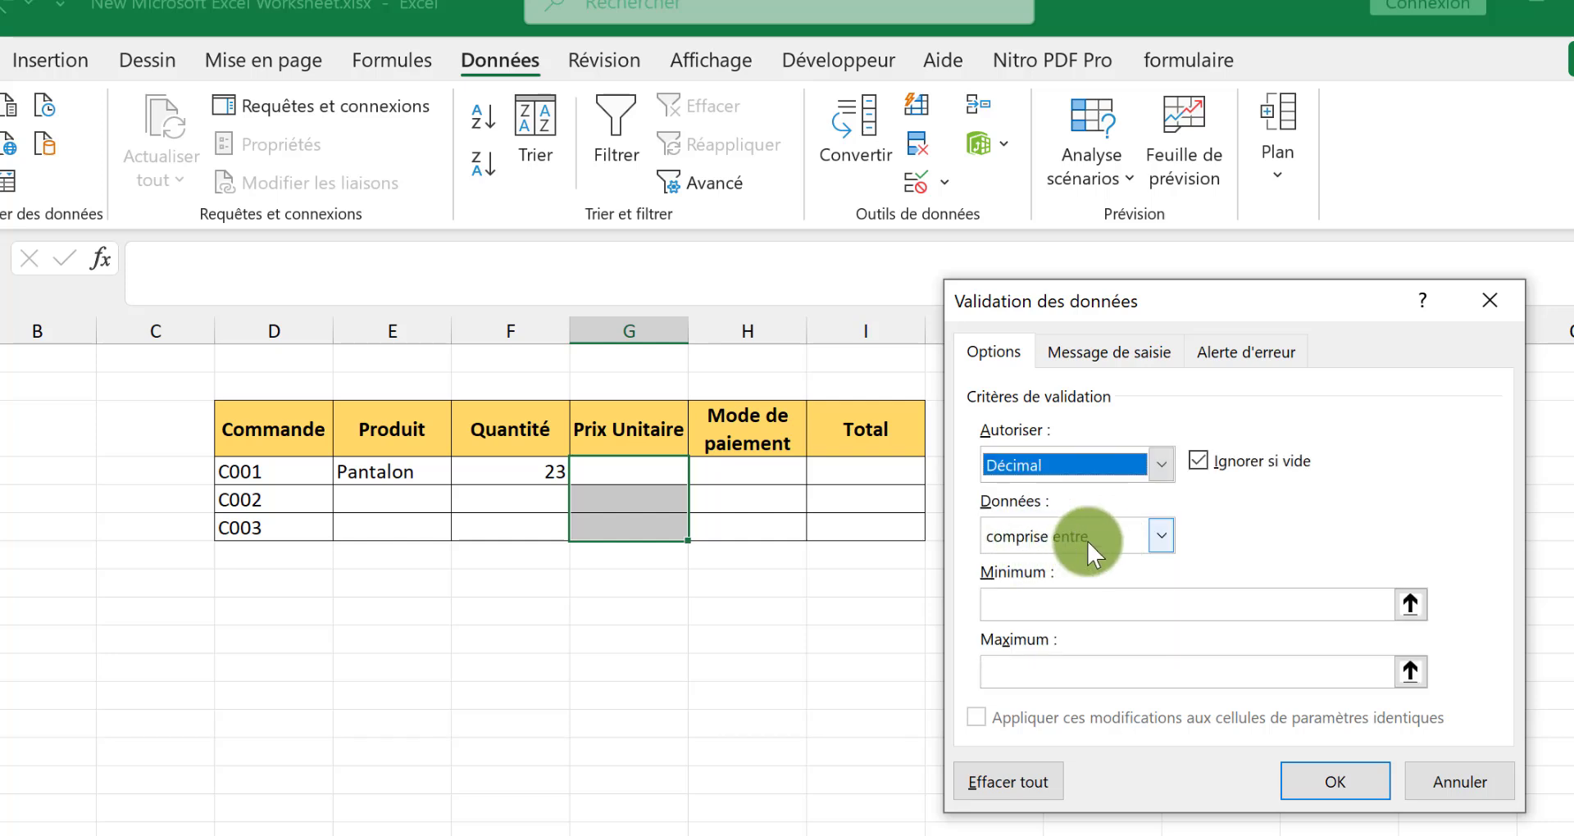
- Restrict the unit prices to values greater than (supérieure à) a minimum of 0, and apply the rule
{"action": "left_click", "coordinate": [1161, 536]}
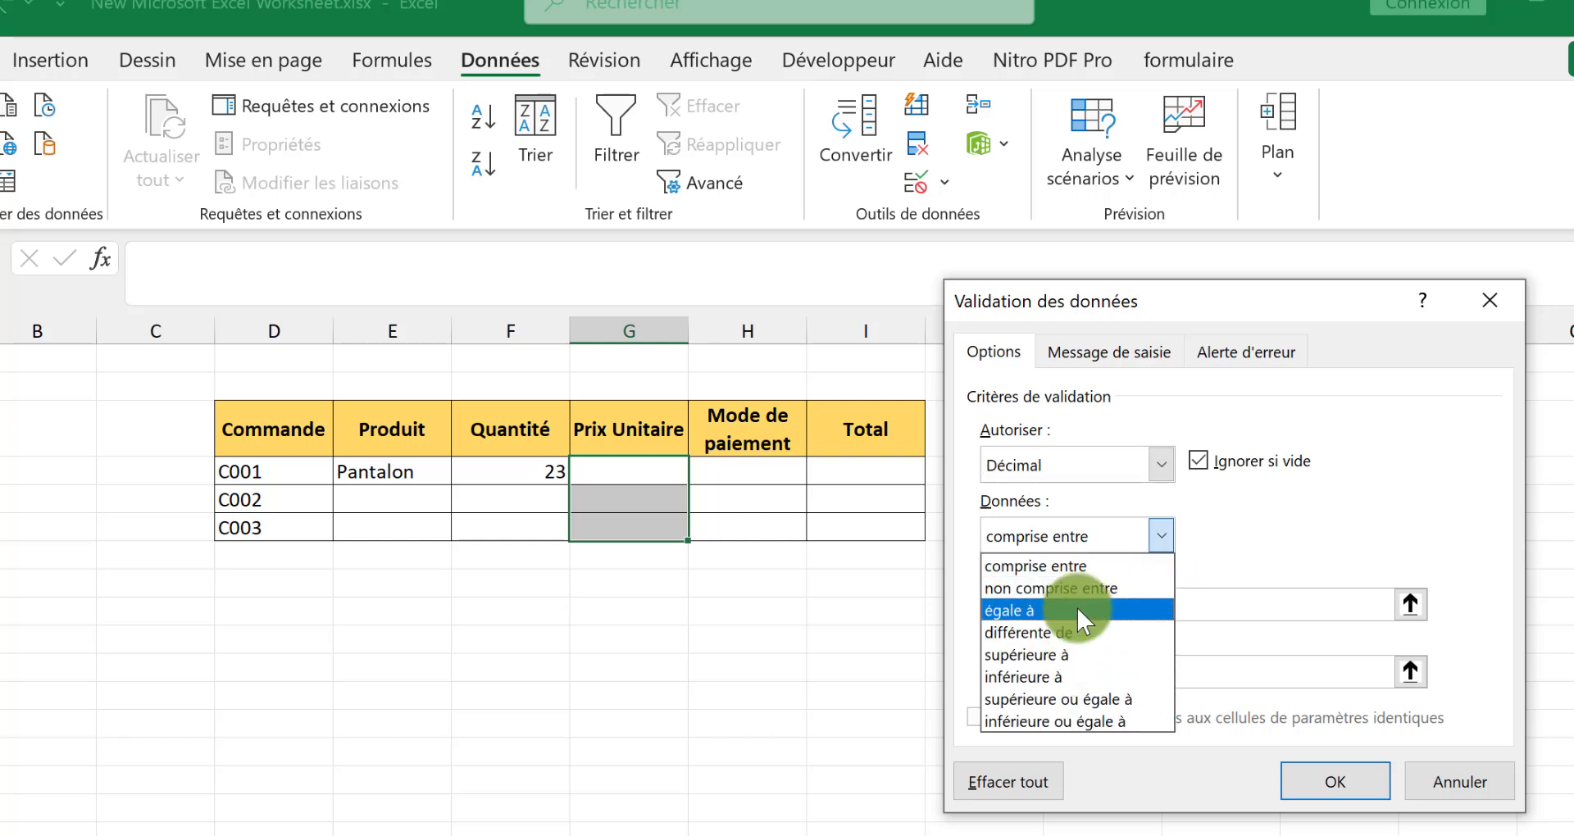
{"action": "left_click", "coordinate": [1072, 654]}
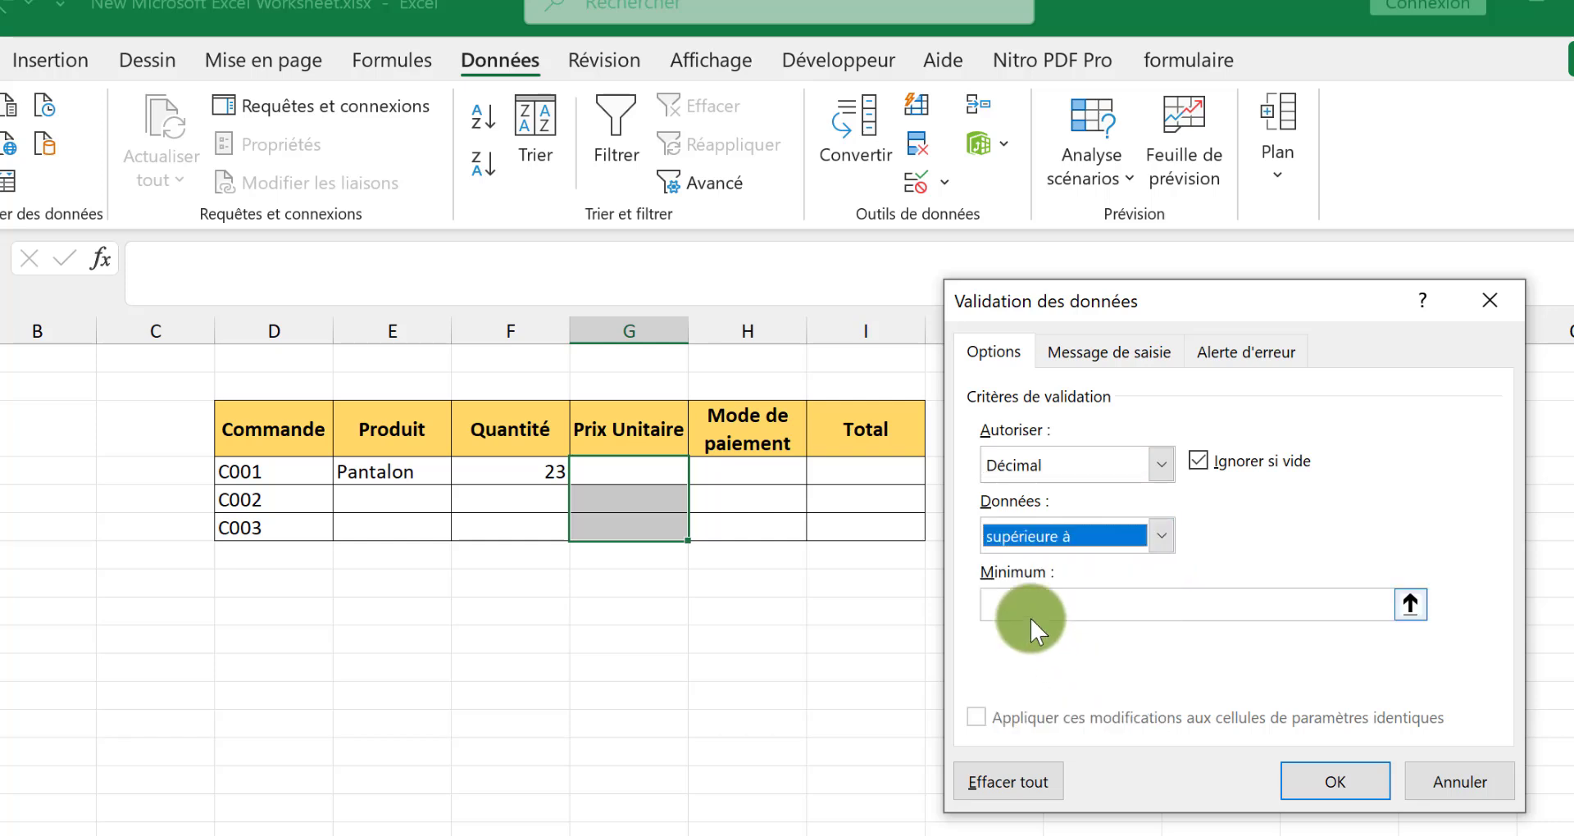
{"action": "left_click", "coordinate": [1022, 606]}
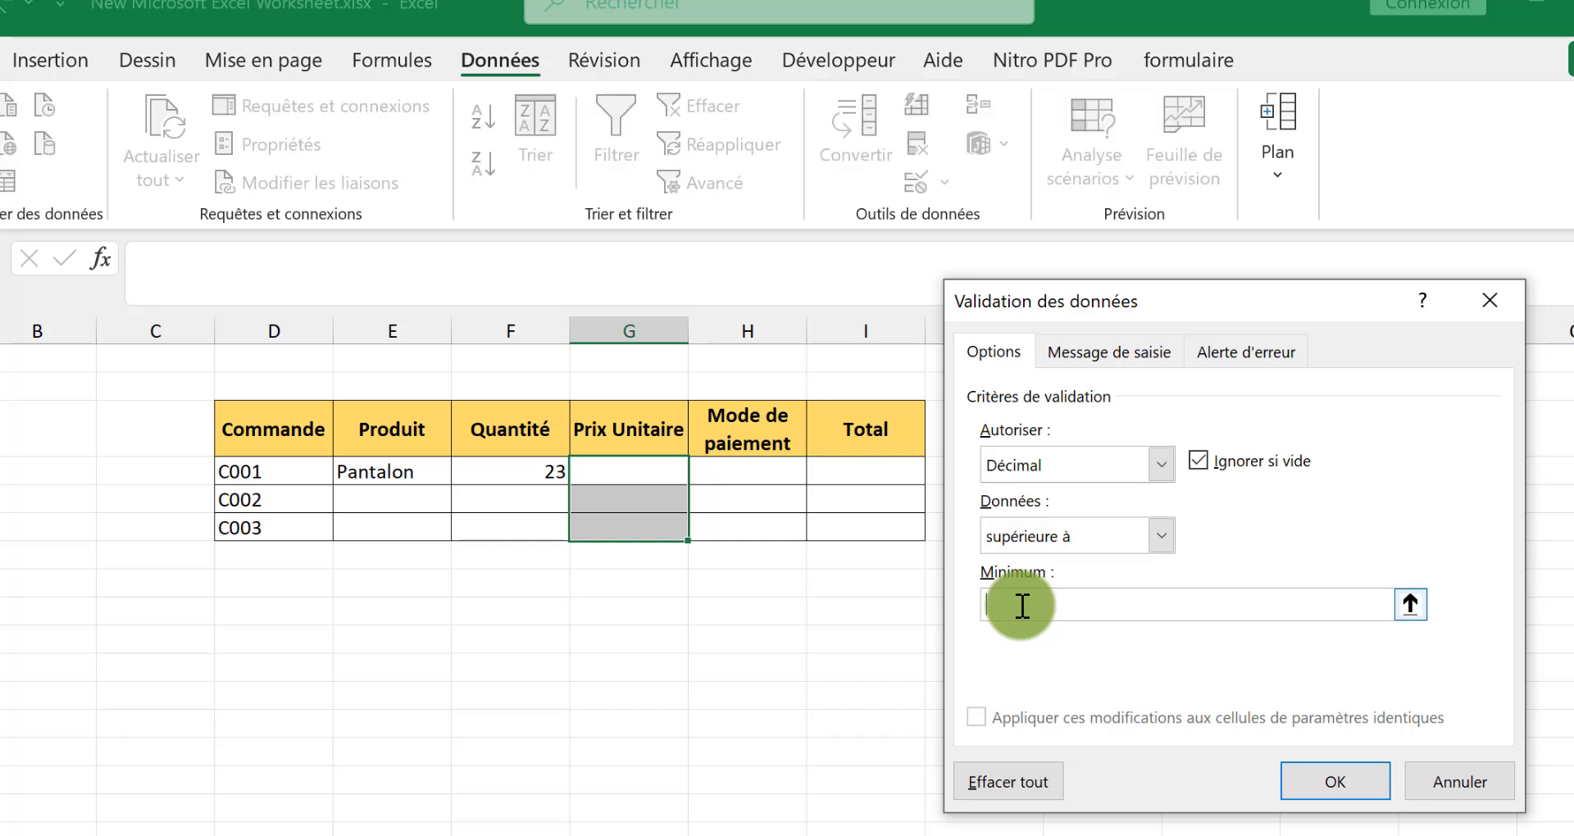
{"action": "type", "text": "0"}
{"action": "left_click", "coordinate": [1334, 781]}
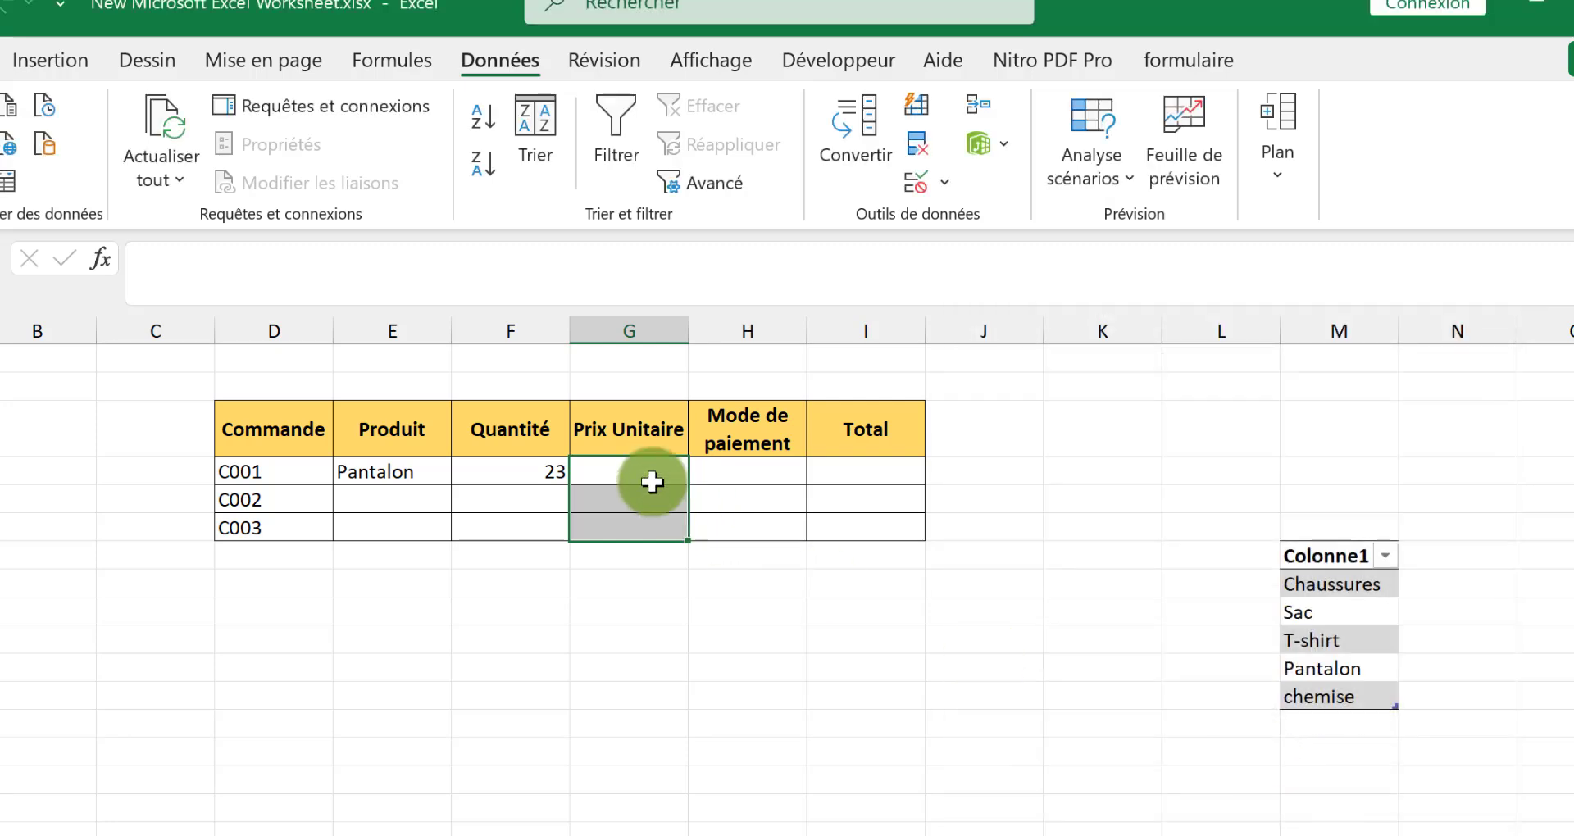
- Enter 6 as the unit price for order C001
{"action": "left_click", "coordinate": [628, 469]}
{"action": "type", "text": "6"}
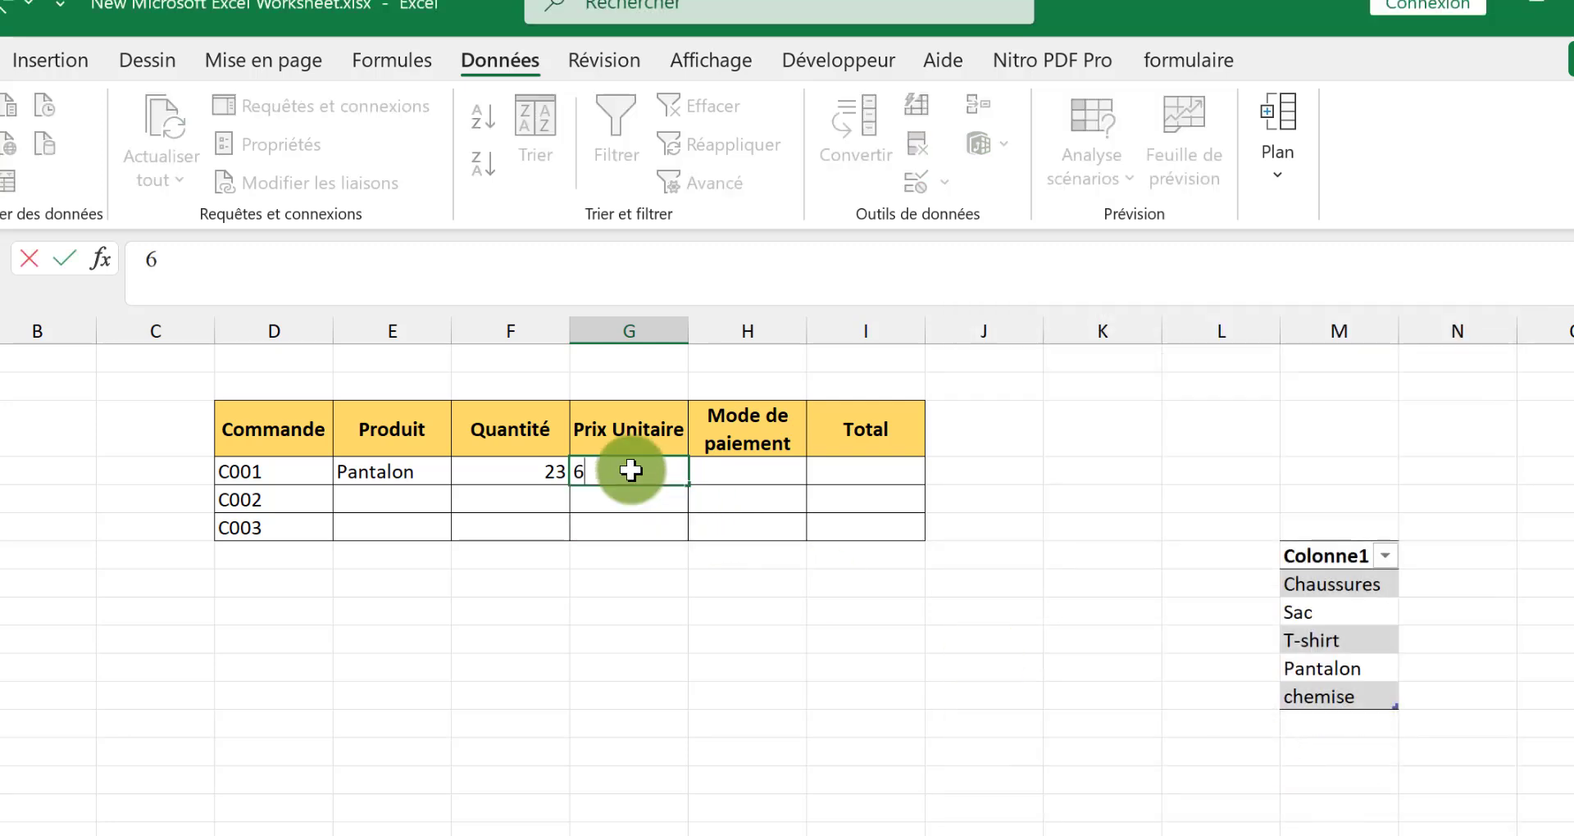
{"action": "key", "text": "Return"}
- Test the price rule by trying to enter -1 as the unit price for order C002, and dismiss the alert
{"action": "type", "text": "-"}
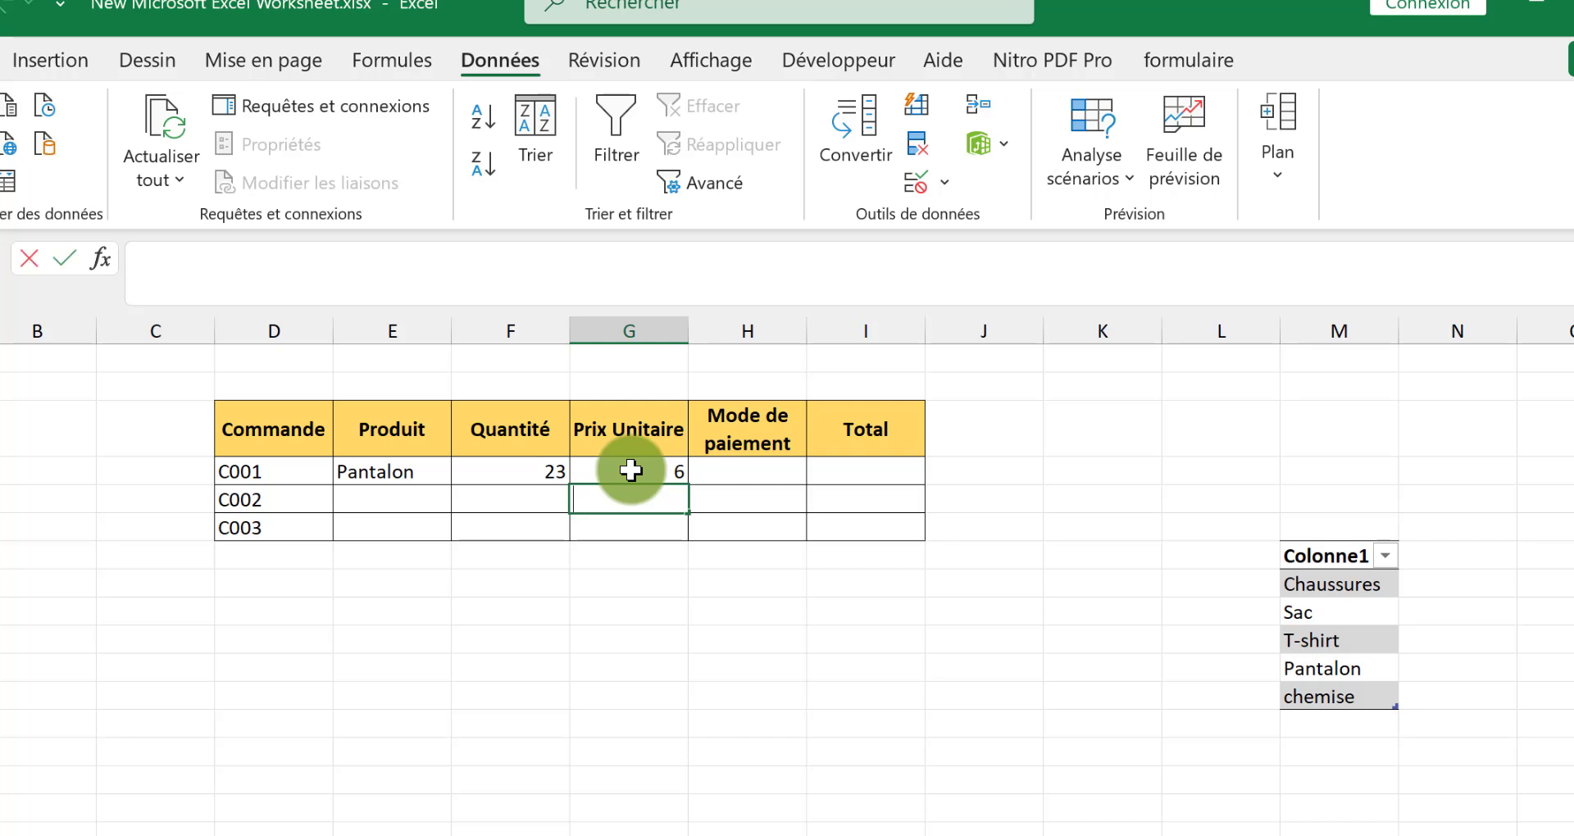
{"action": "type", "text": "1"}
{"action": "key", "text": "Return"}
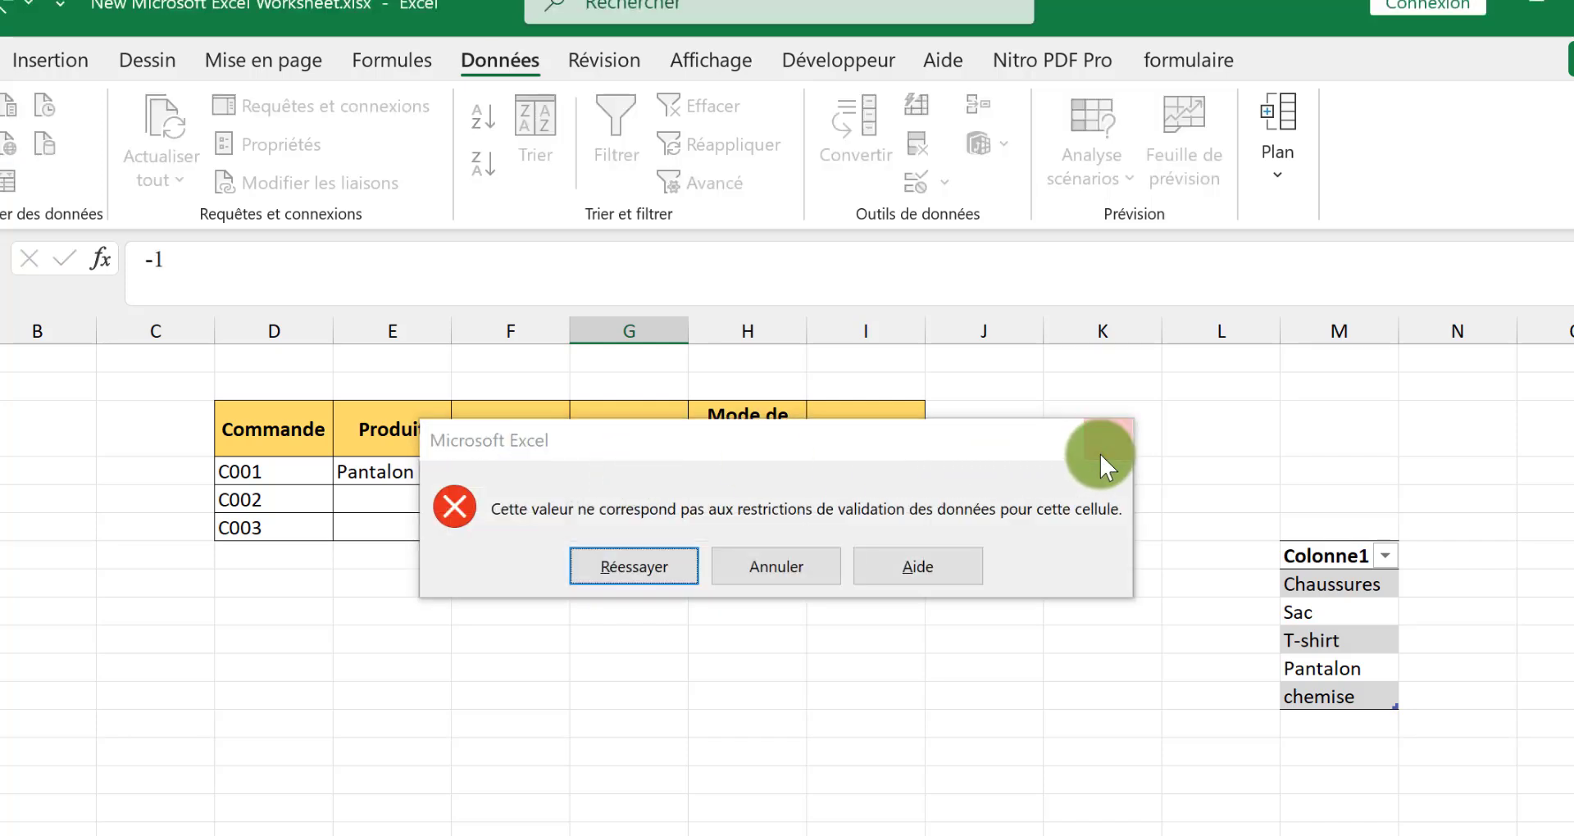
{"action": "left_click", "coordinate": [1107, 441]}
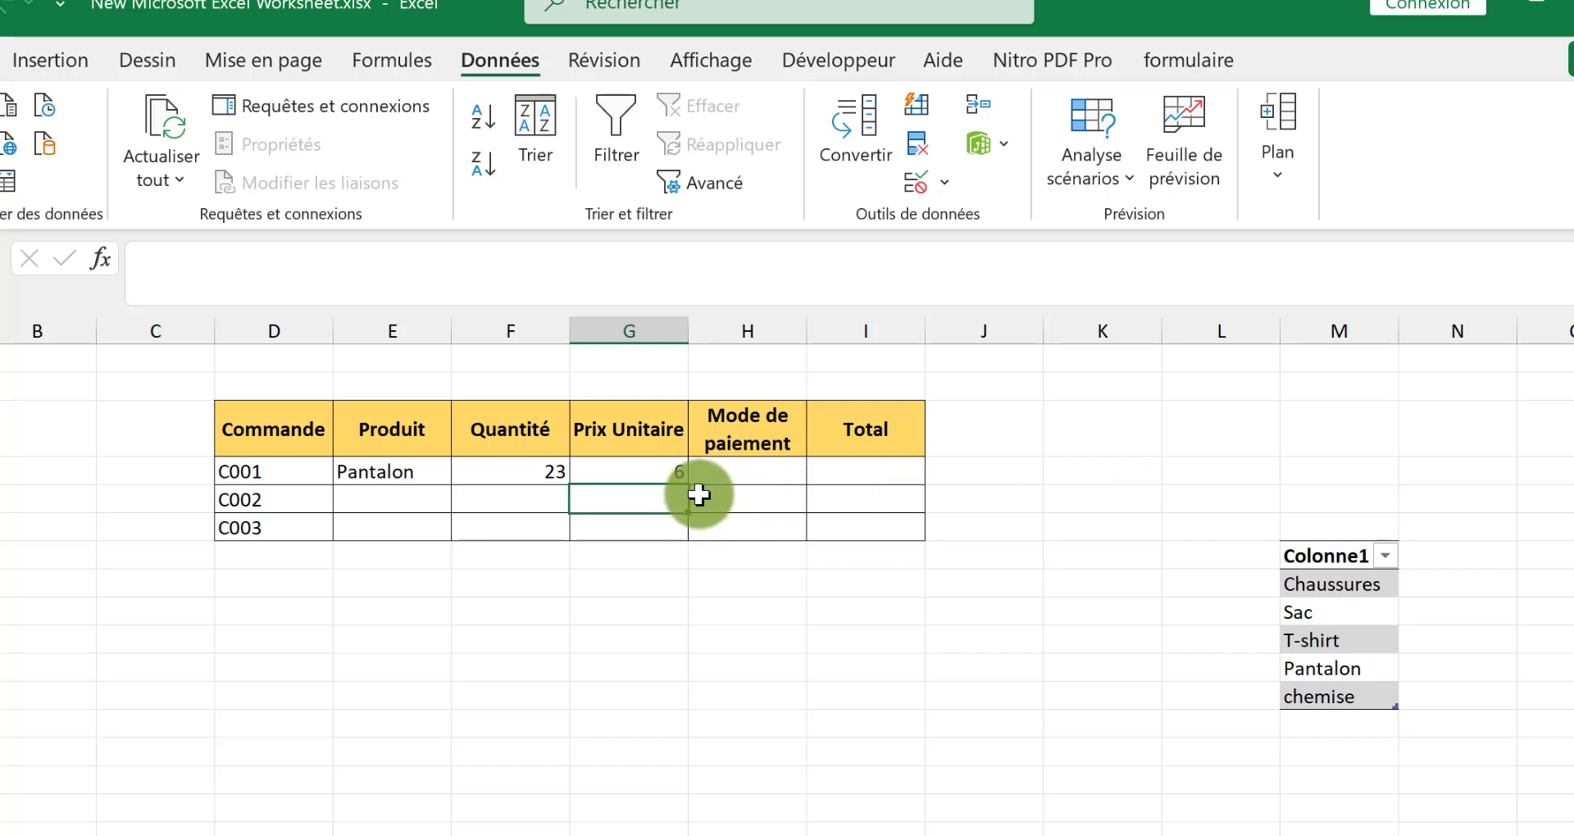
- Give the Quantité cells F4:F6 a validation input message titled "erreur de saisie" with the text "Veuillez saisir une valeur entre 1 et 100"
{"action": "left_click", "coordinate": [638, 477]}
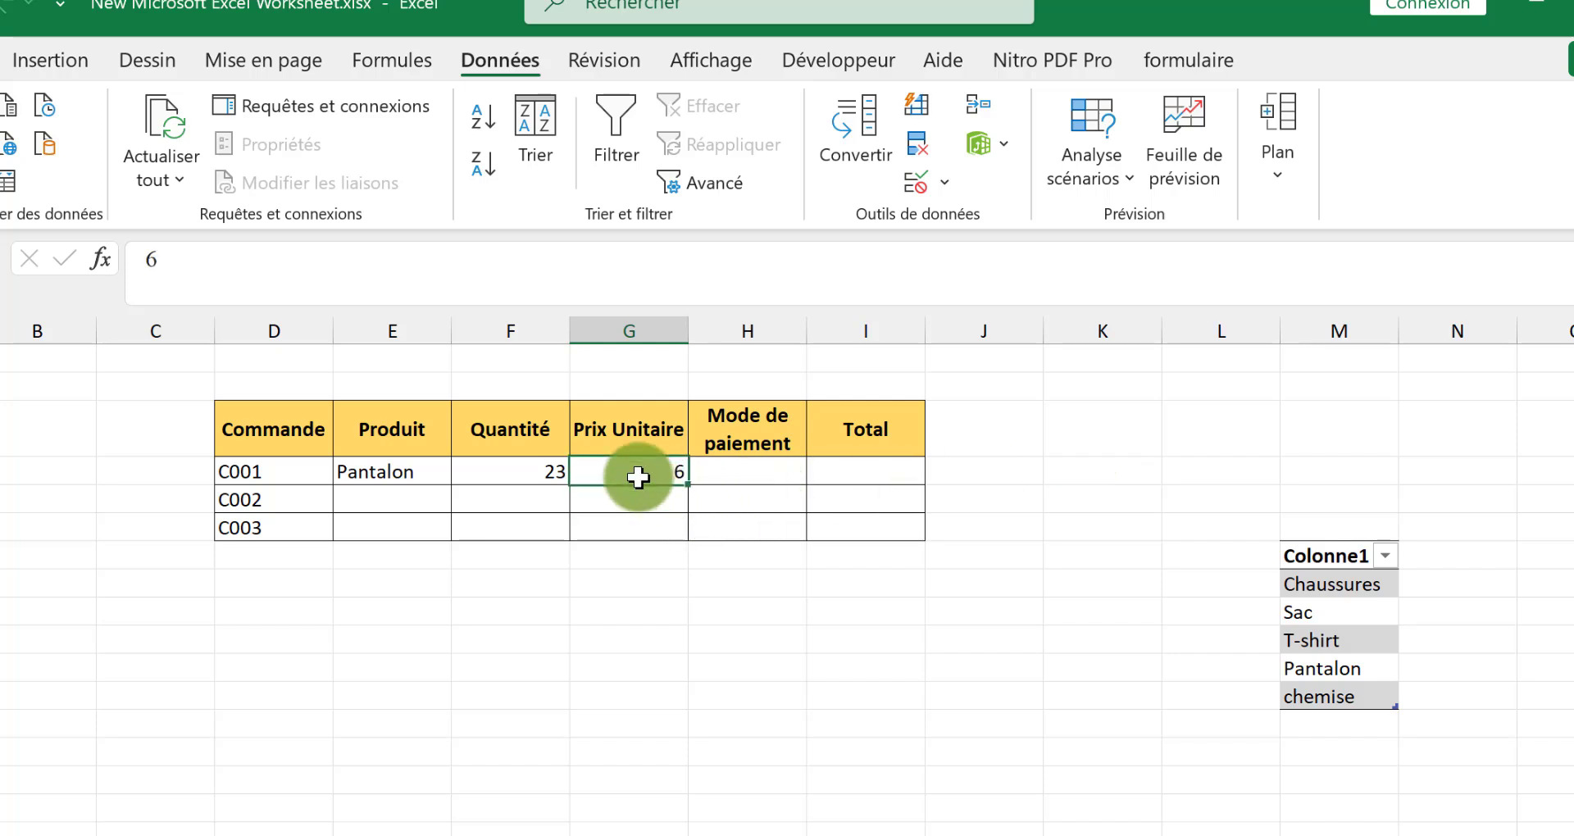
{"action": "left_click", "coordinate": [533, 473]}
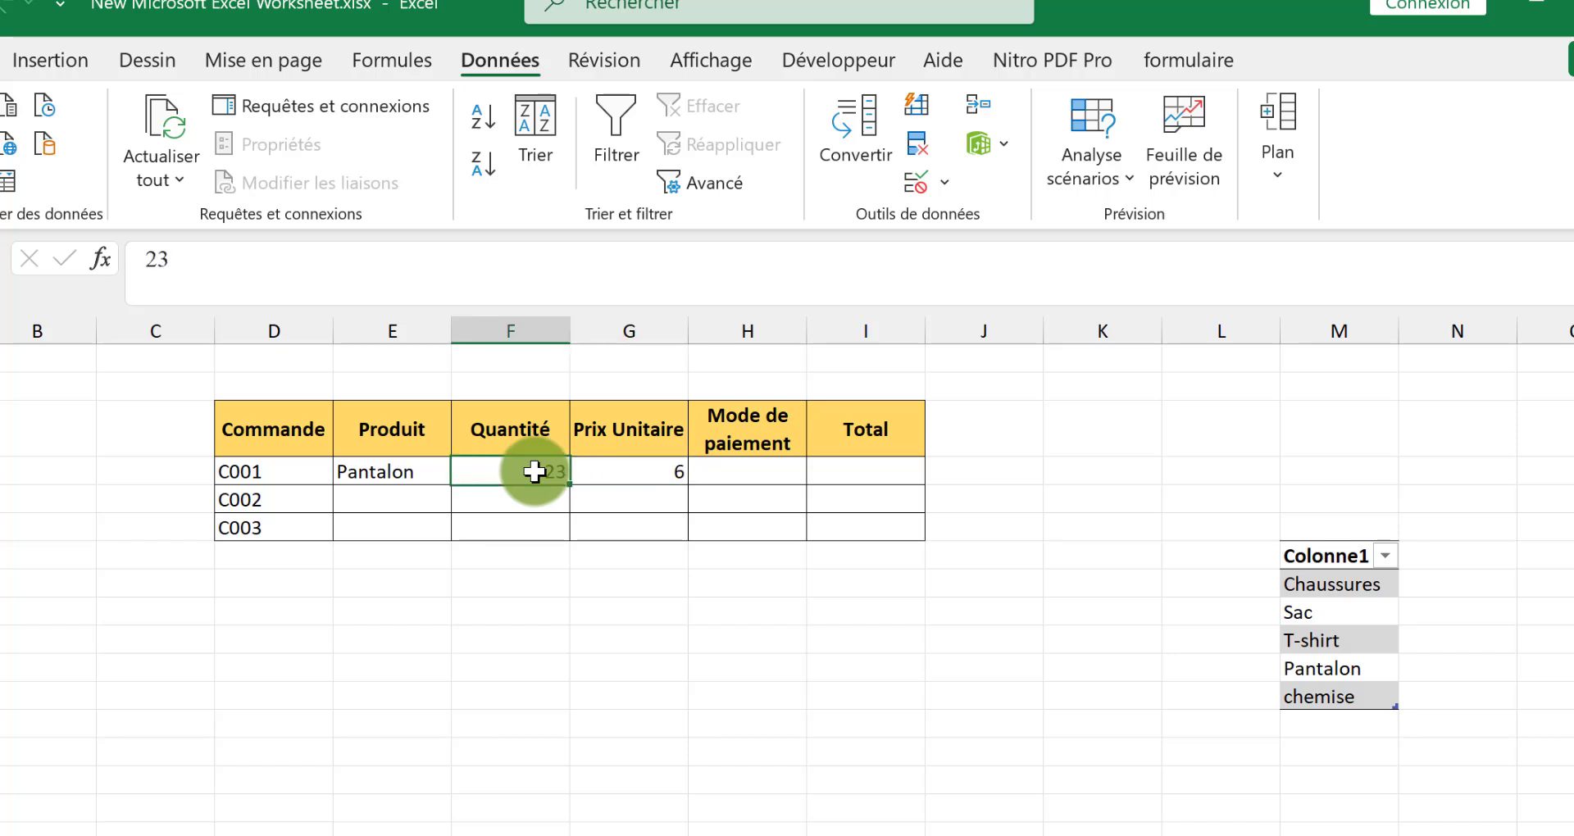
{"action": "left_click_drag", "start_coordinate": [533, 472], "coordinate": [536, 520]}
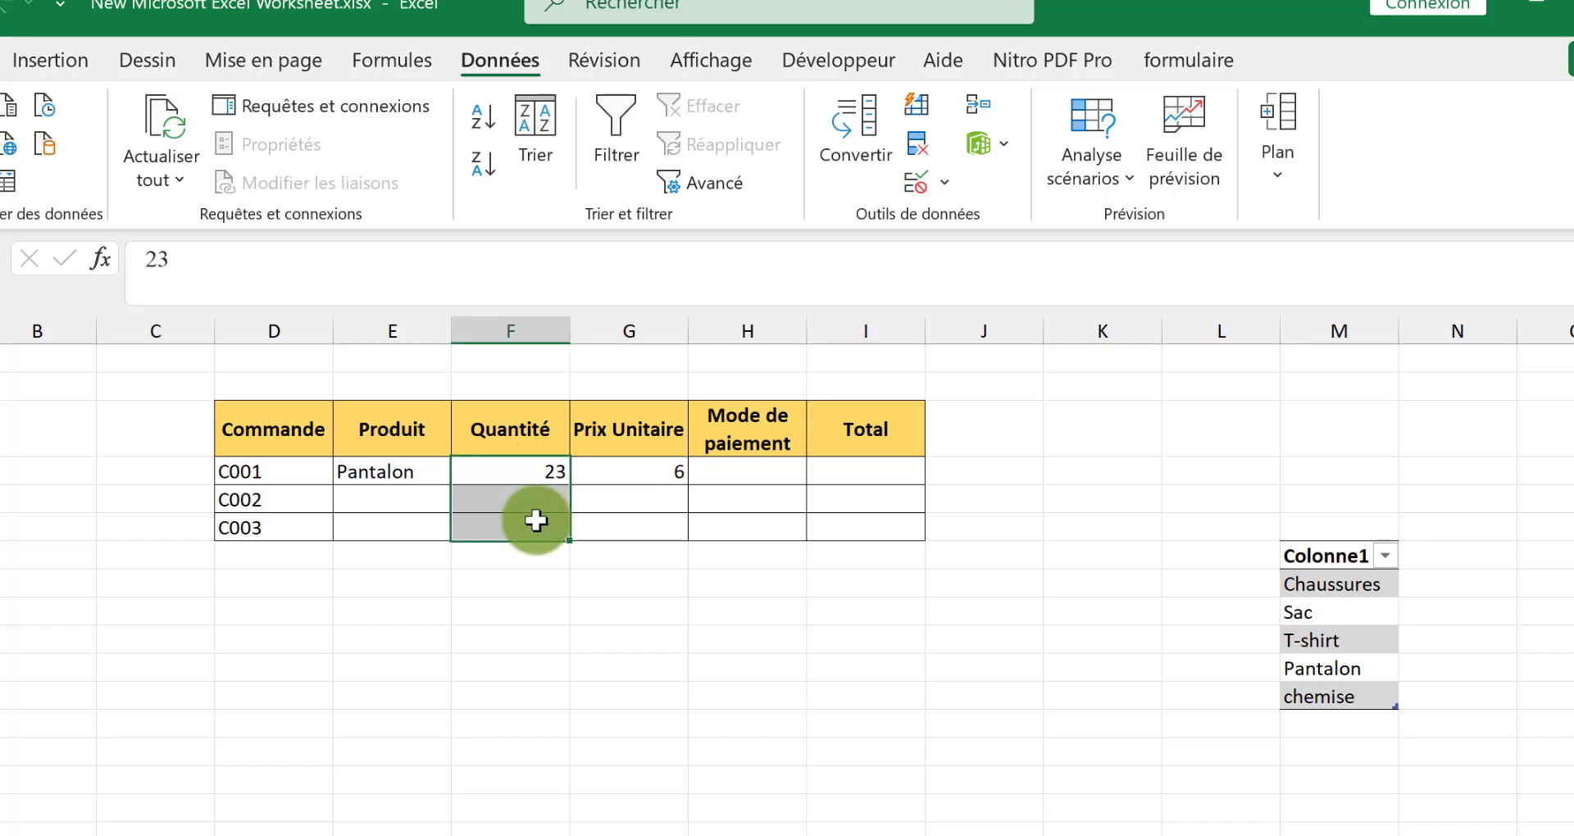
{"action": "left_click", "coordinate": [925, 182]}
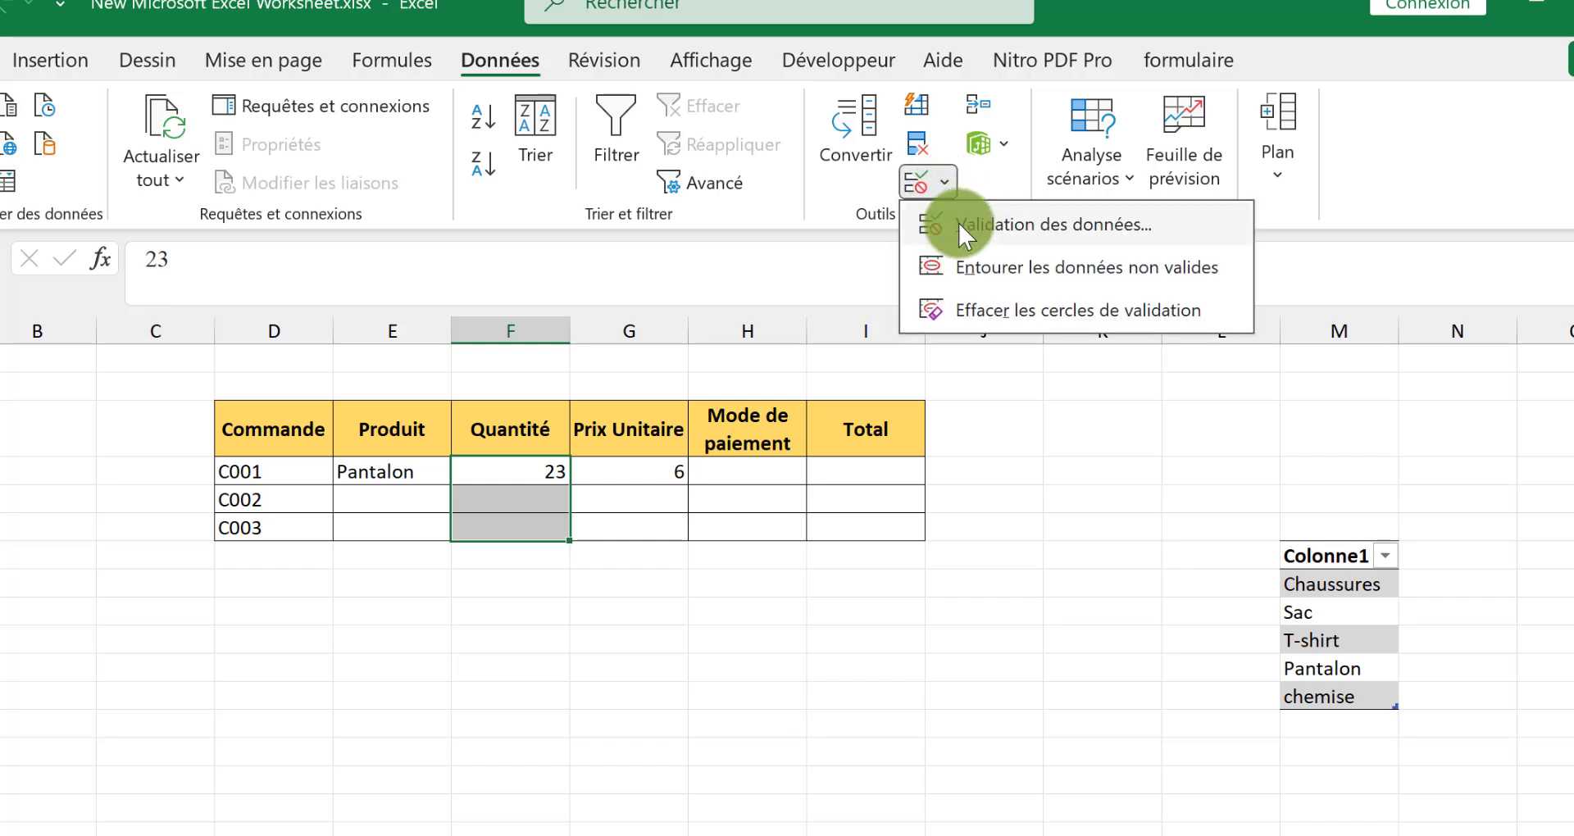
{"action": "left_click", "coordinate": [958, 223]}
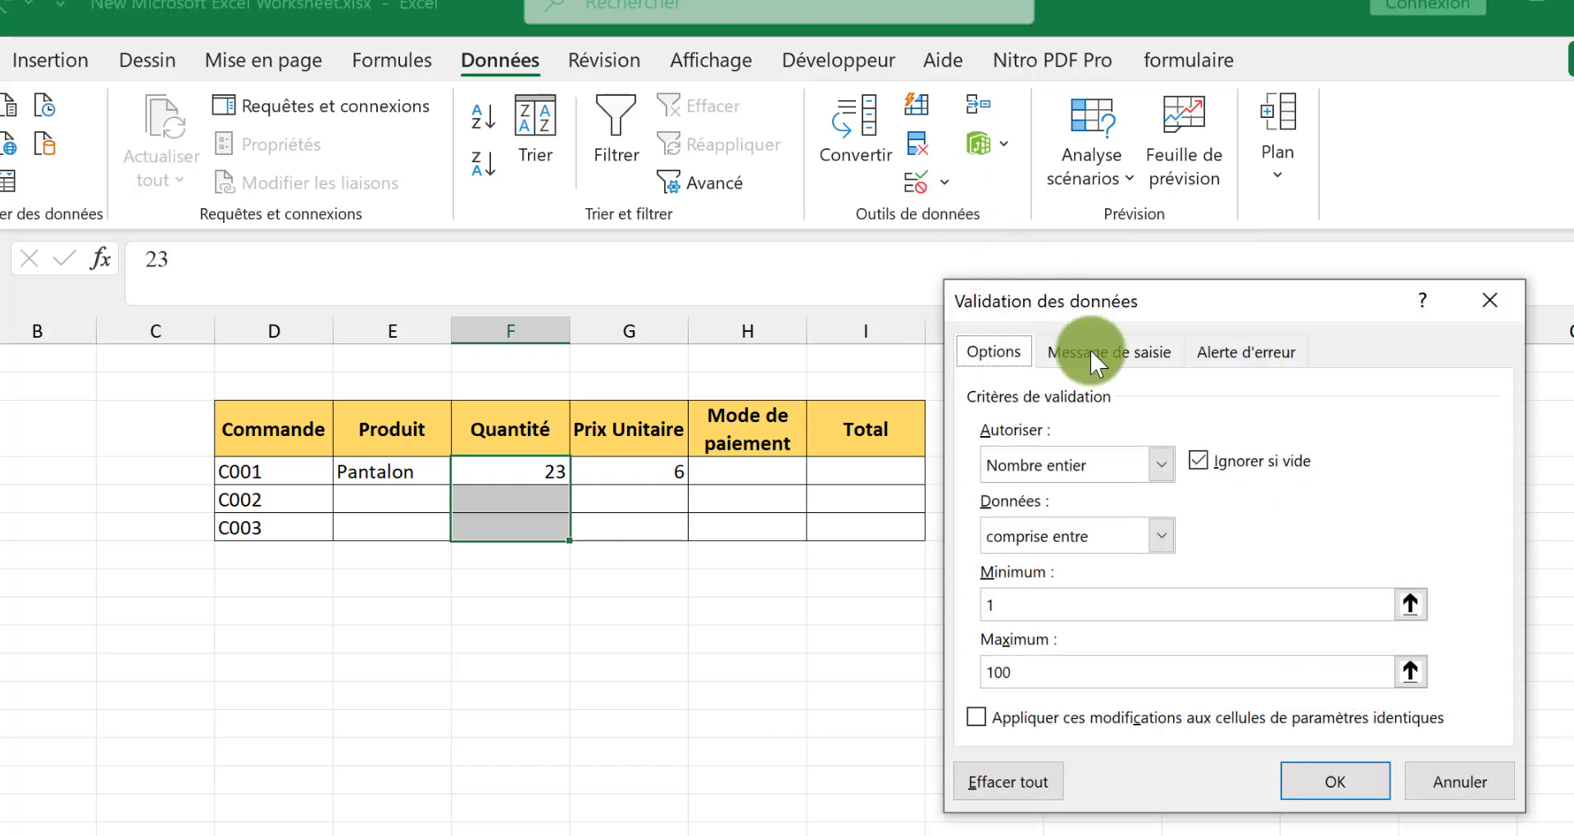
{"action": "left_click", "coordinate": [1094, 363]}
{"action": "left_click", "coordinate": [1044, 506]}
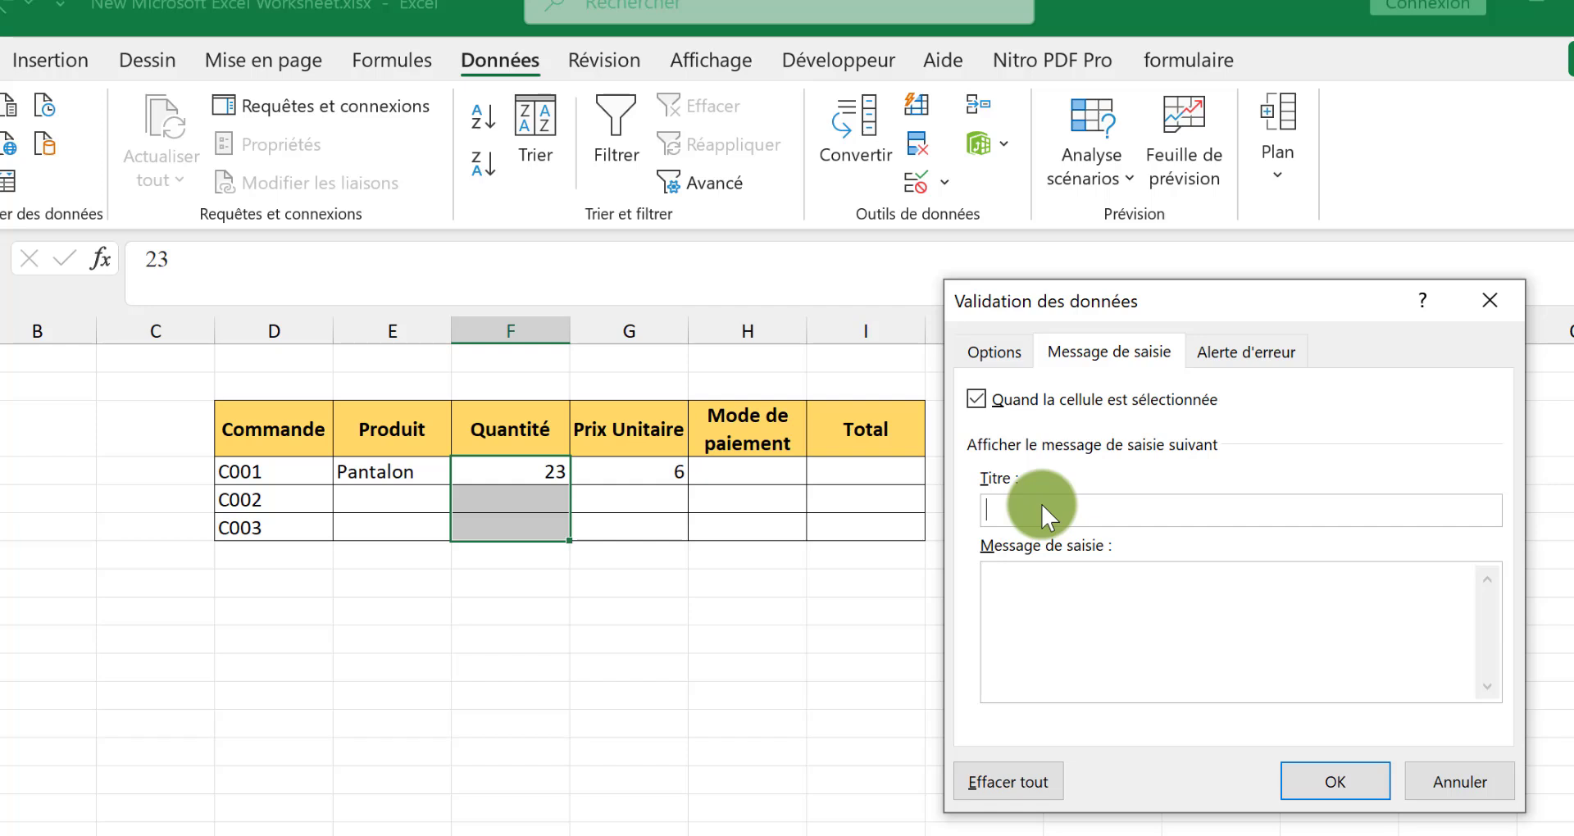
{"action": "type", "text": "rreur de saisie"}
{"action": "left_click", "coordinate": [1041, 594]}
{"action": "type", "text": "Veuillez sa"}
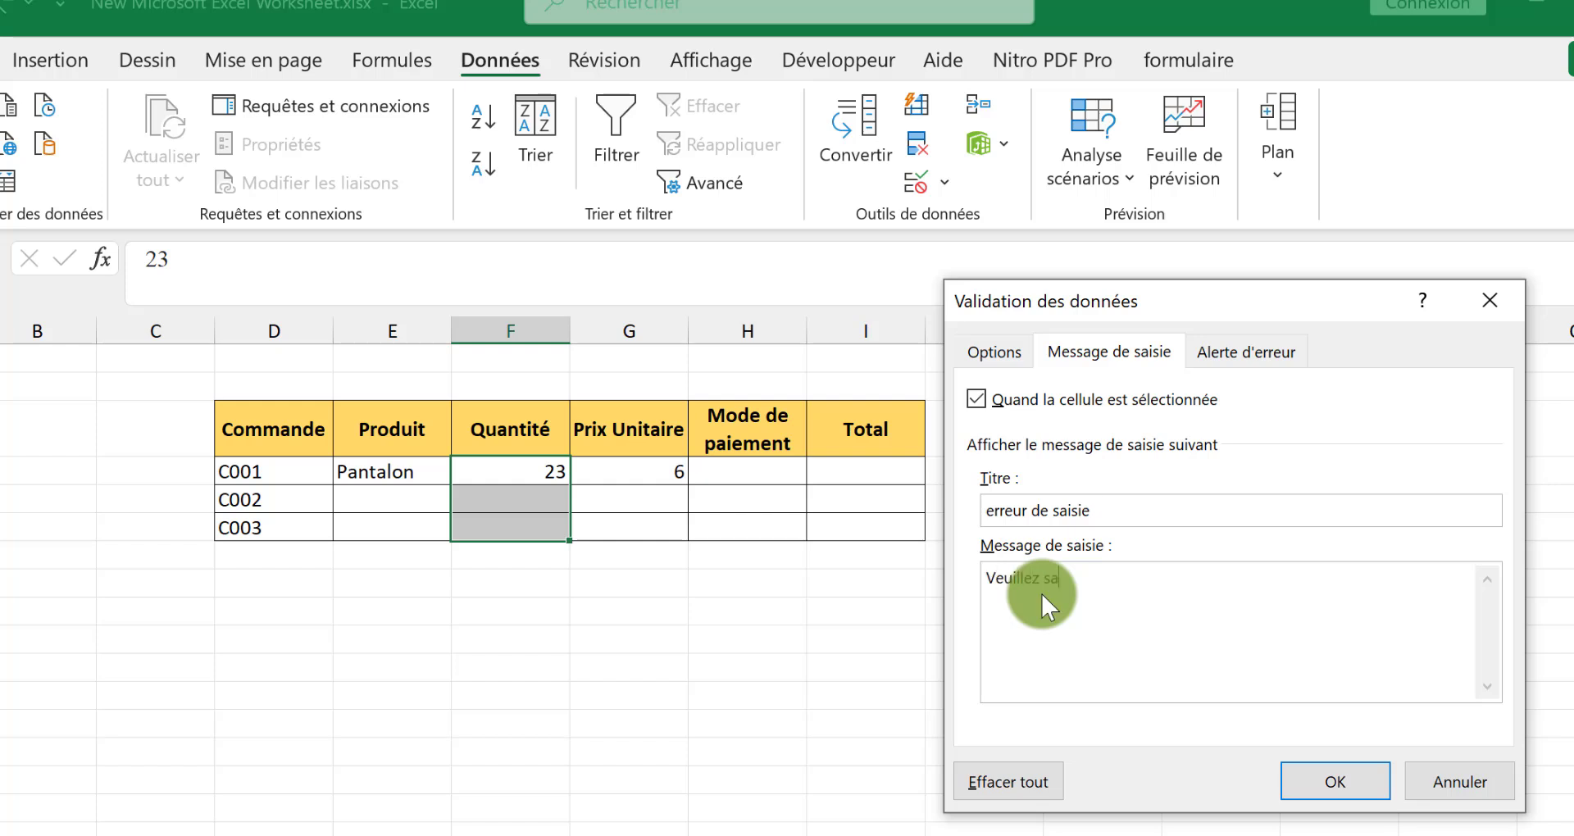
{"action": "type", "text": "isir une valeur entre 1 et 100"}
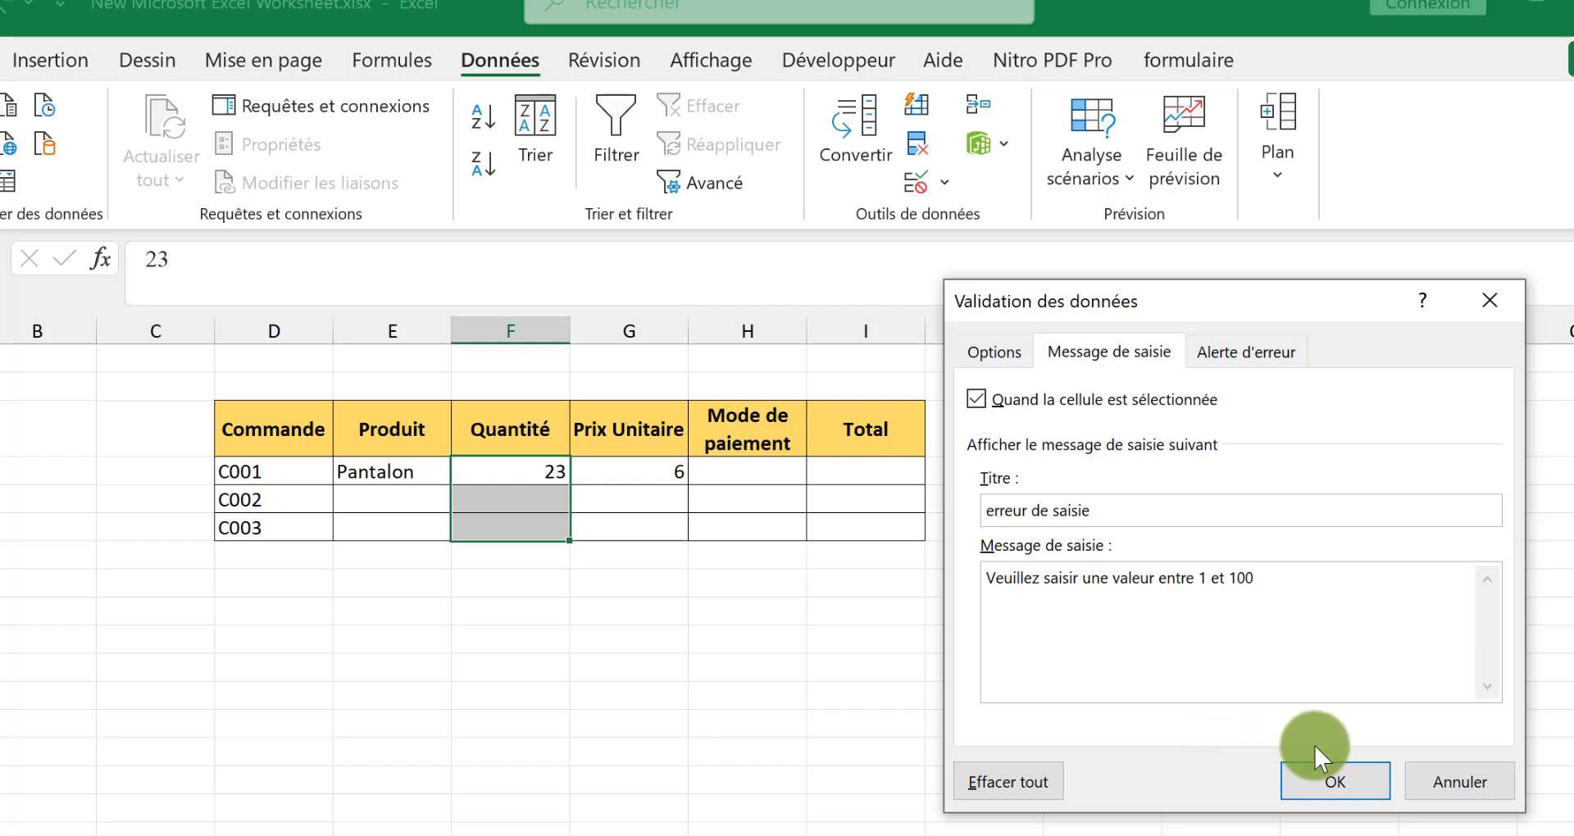
- Set the quantity rule's error alert to the Avertissement style with the title "erreur", and apply the changes
{"action": "left_click", "coordinate": [1243, 351]}
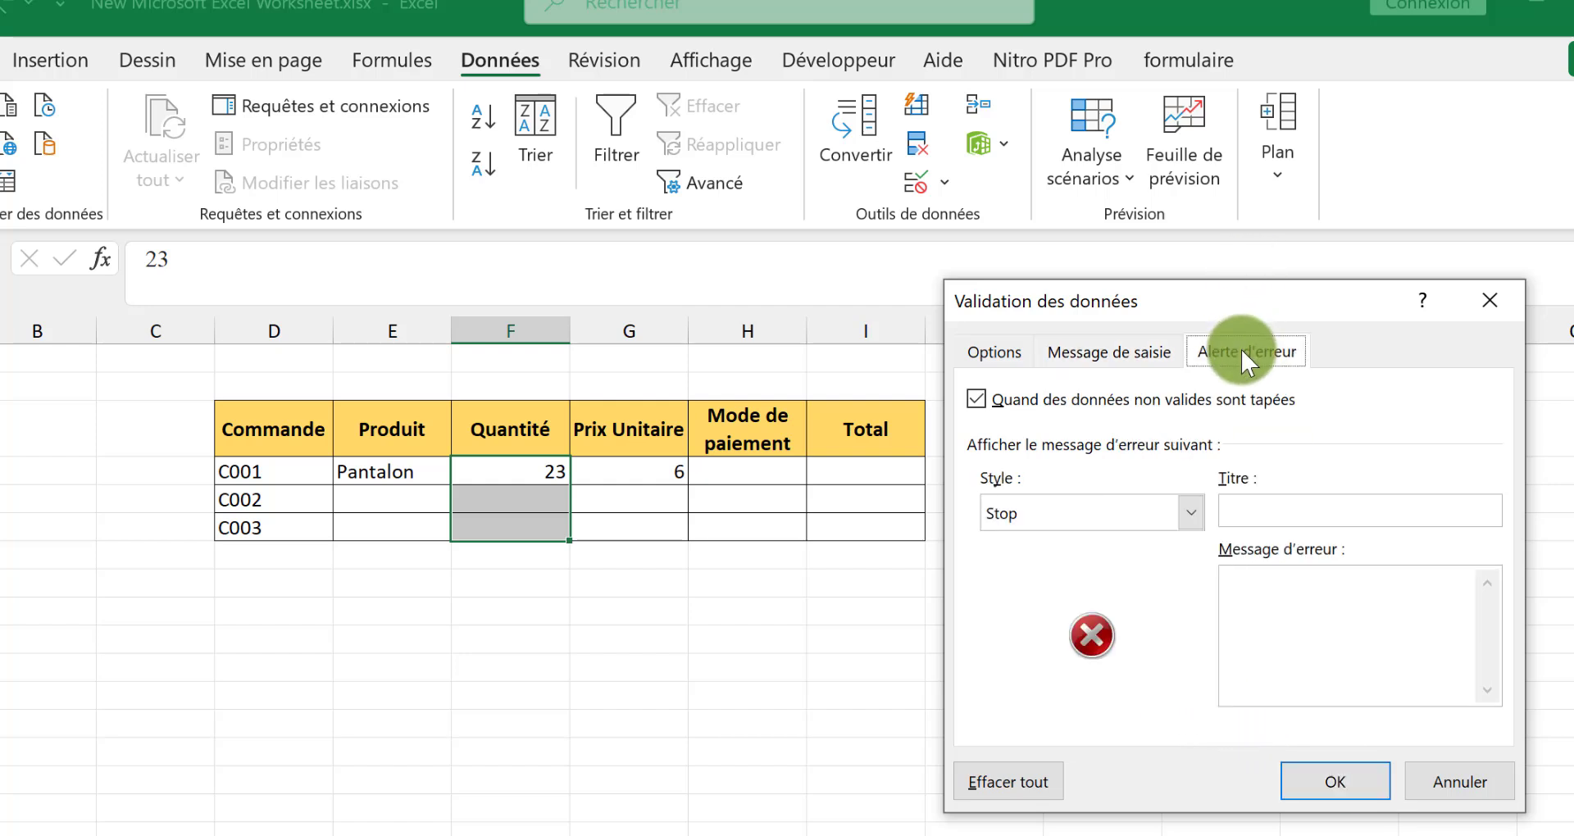
{"action": "left_click", "coordinate": [1197, 515]}
{"action": "left_click", "coordinate": [1124, 564]}
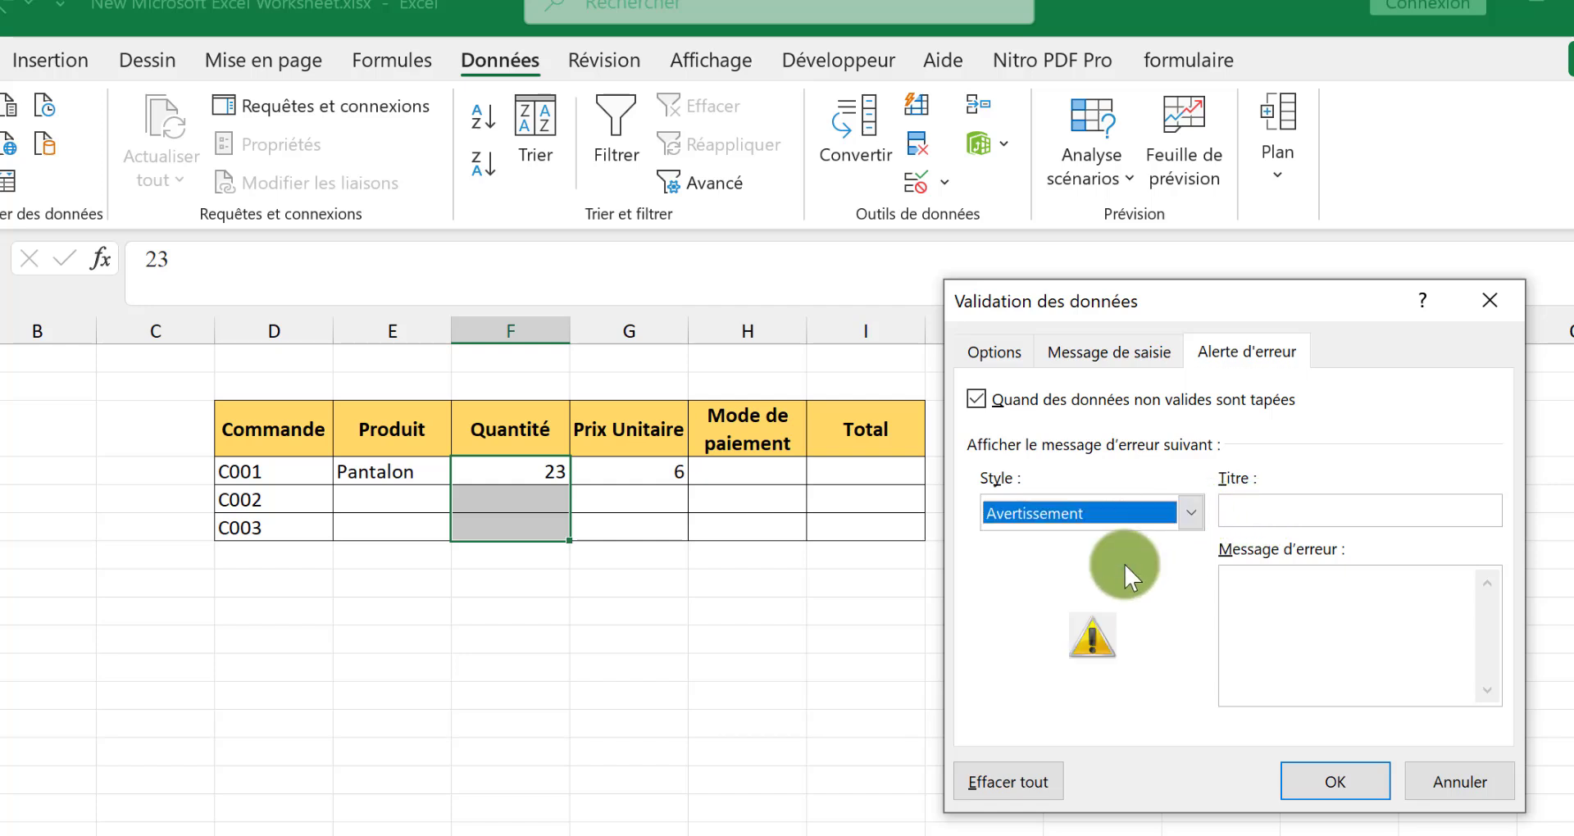
{"action": "left_click", "coordinate": [1284, 515]}
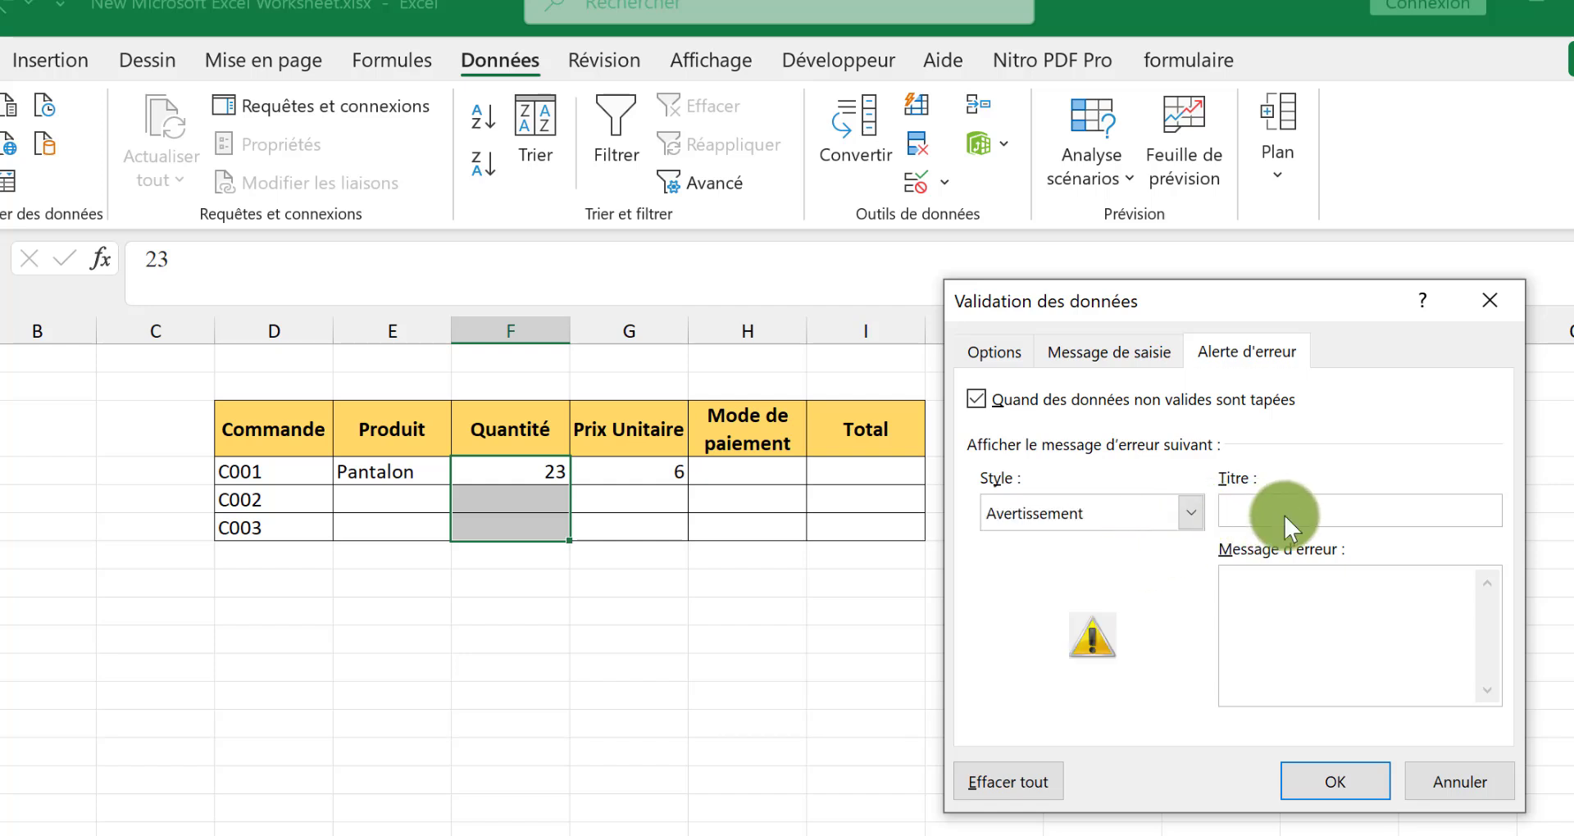
{"action": "type", "text": "erreur"}
{"action": "left_click", "coordinate": [1342, 783]}
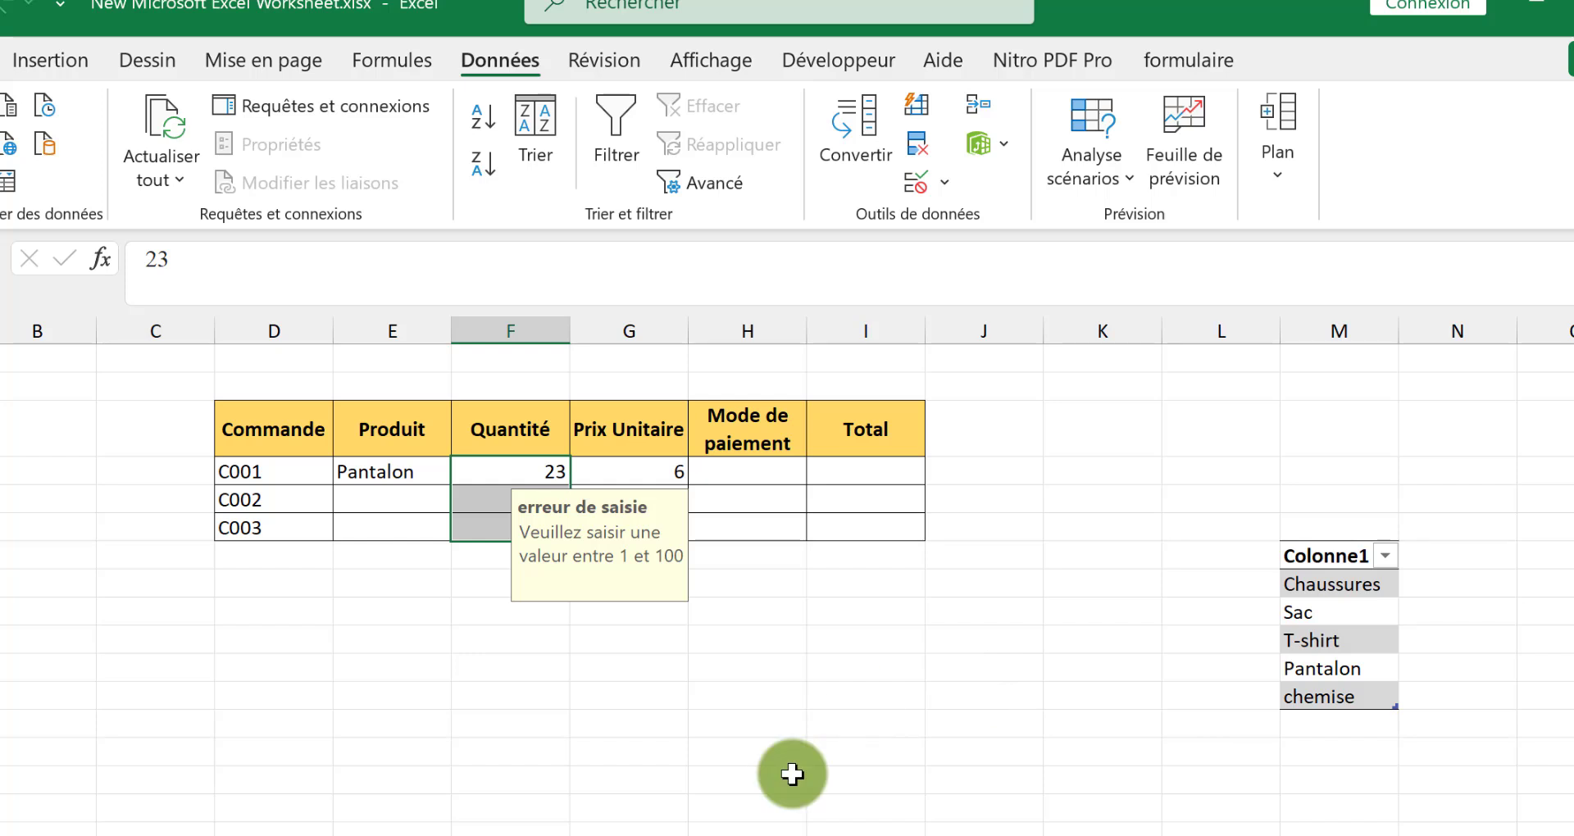
- Test the warning alert by trying to enter 120 as the quantity for order C002, and dismiss the alert
{"action": "left_click", "coordinate": [791, 777]}
{"action": "left_click", "coordinate": [502, 503]}
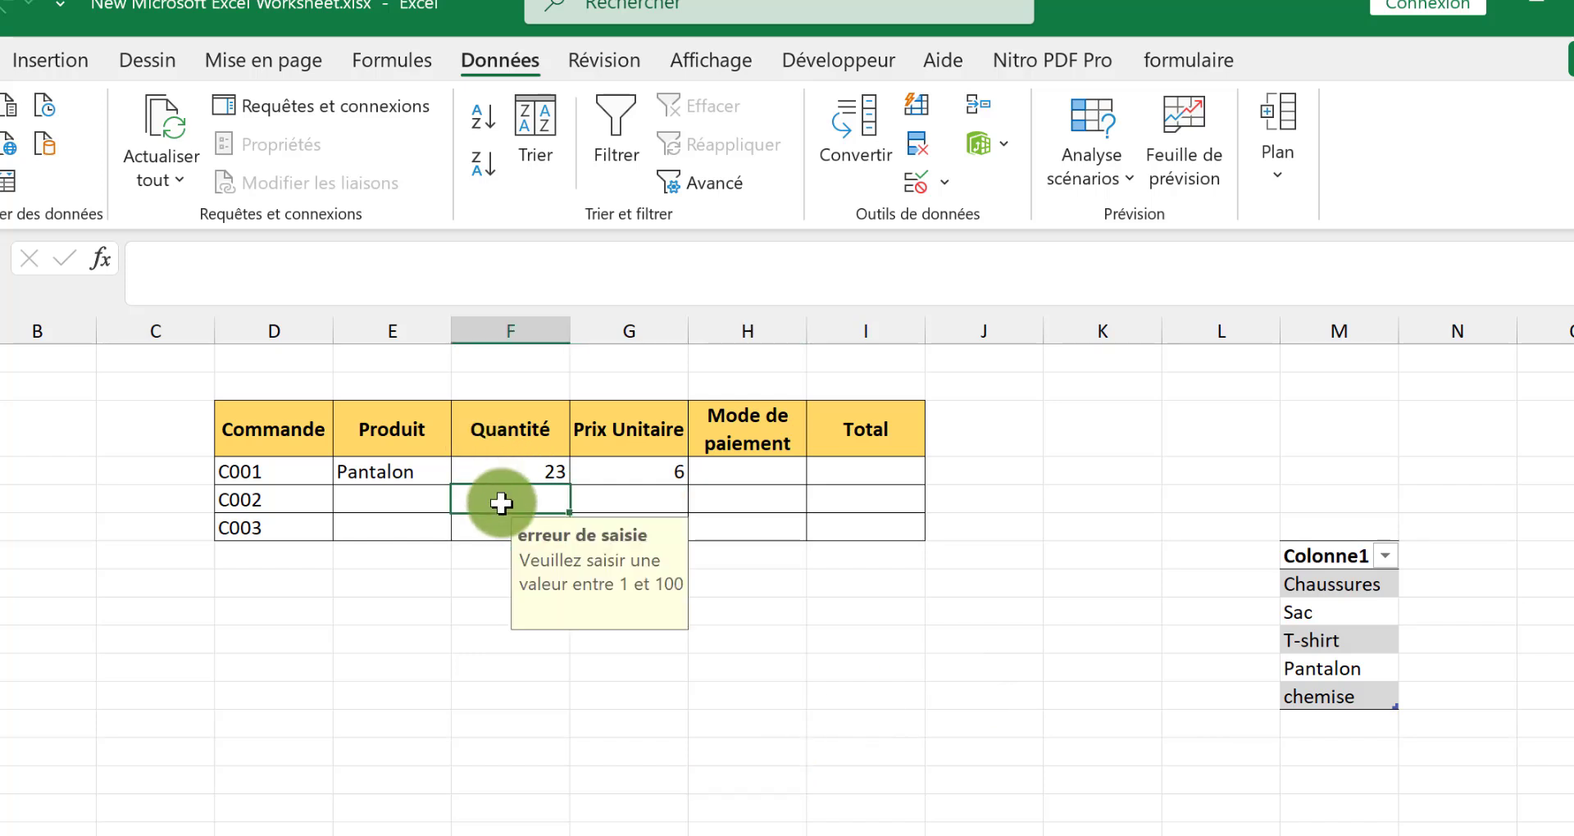
{"action": "type", "text": "120"}
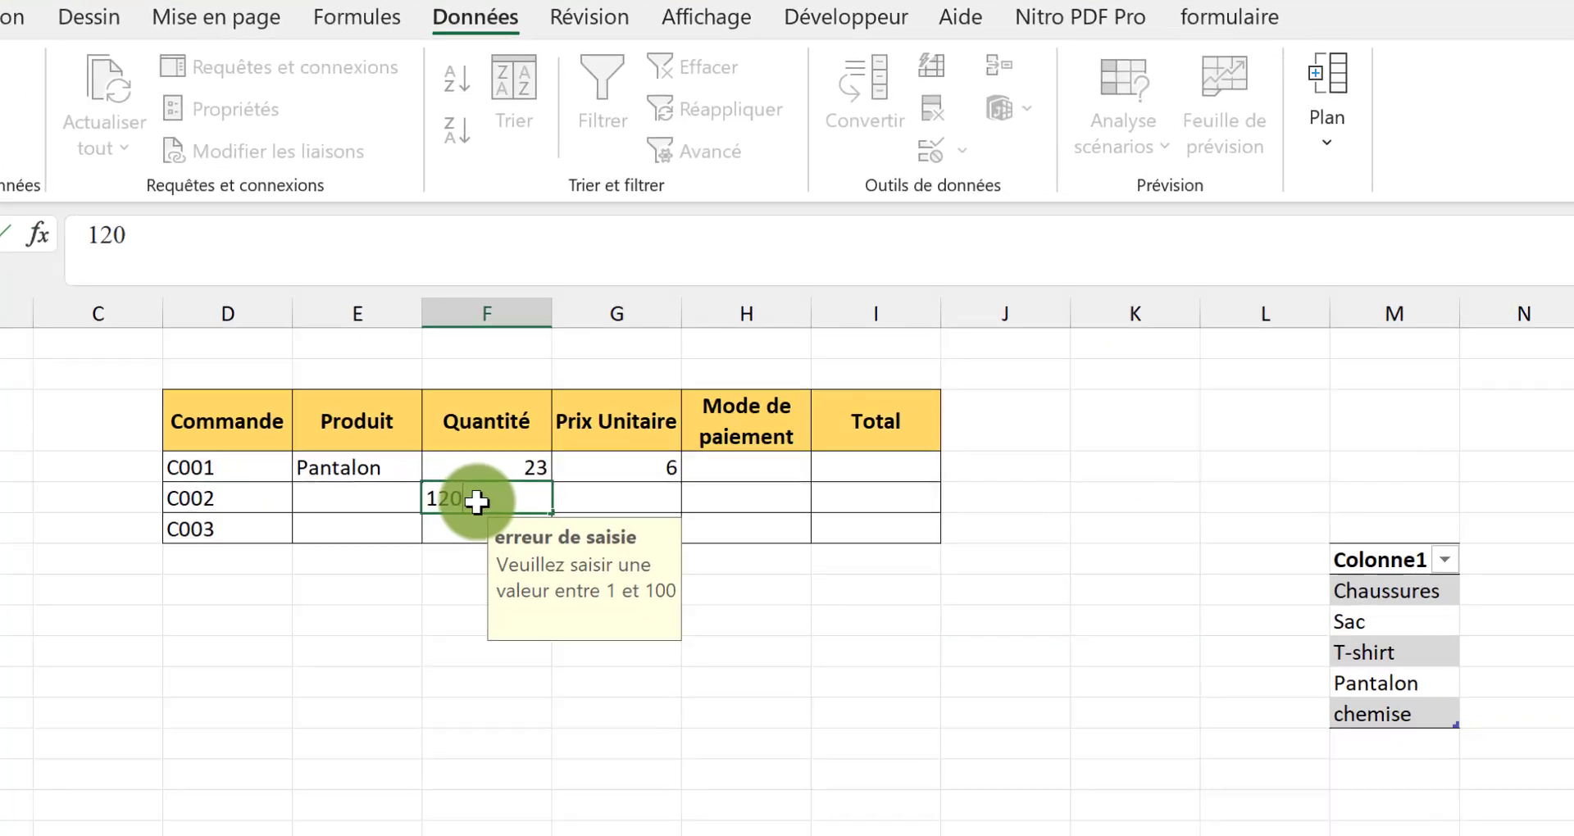
{"action": "key", "text": "Return"}
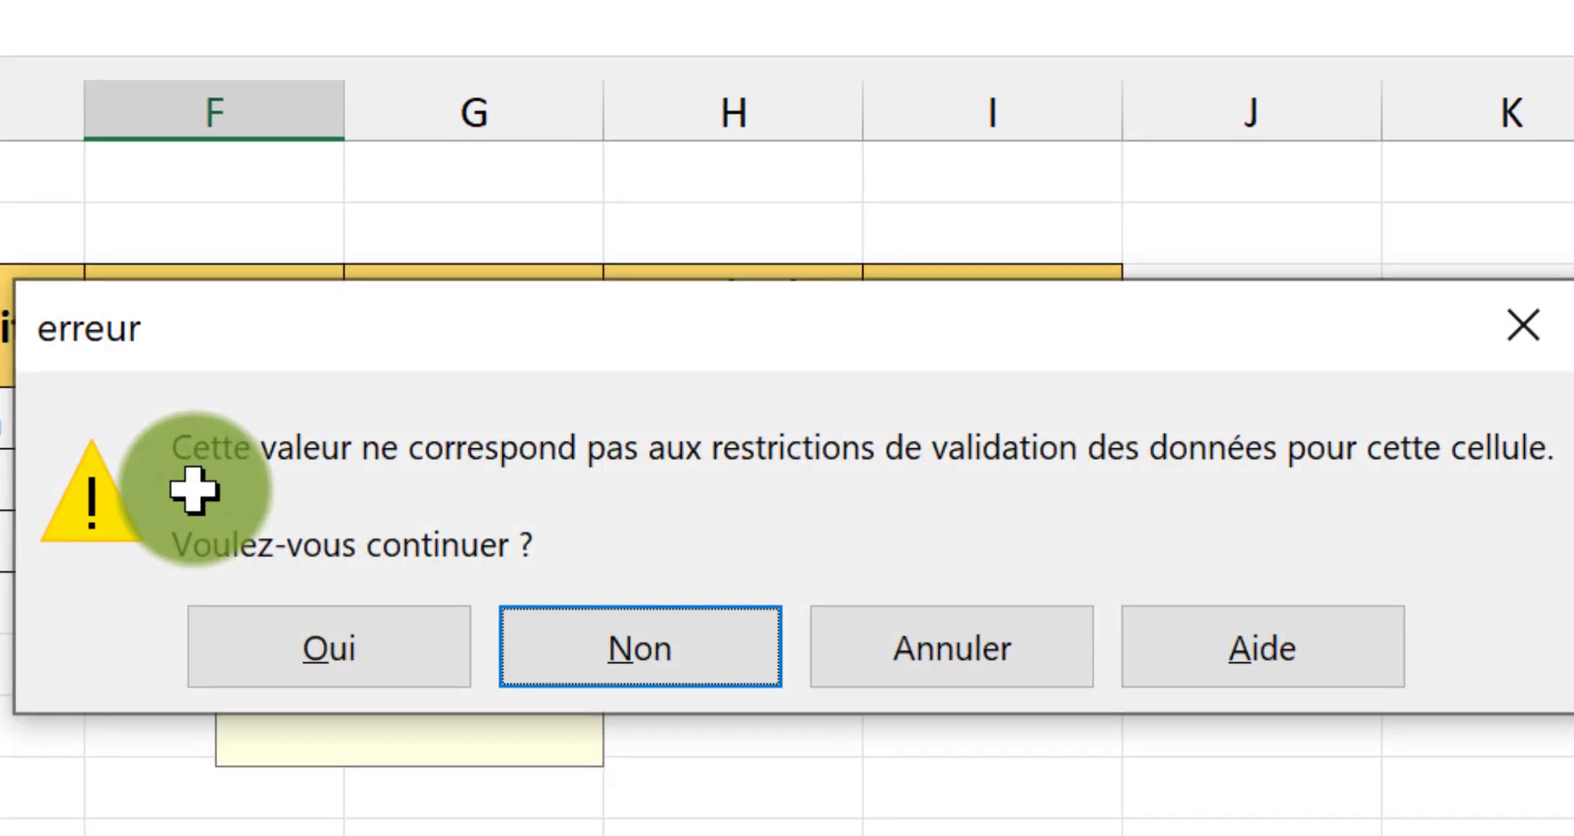
{"action": "left_click", "coordinate": [1533, 353]}
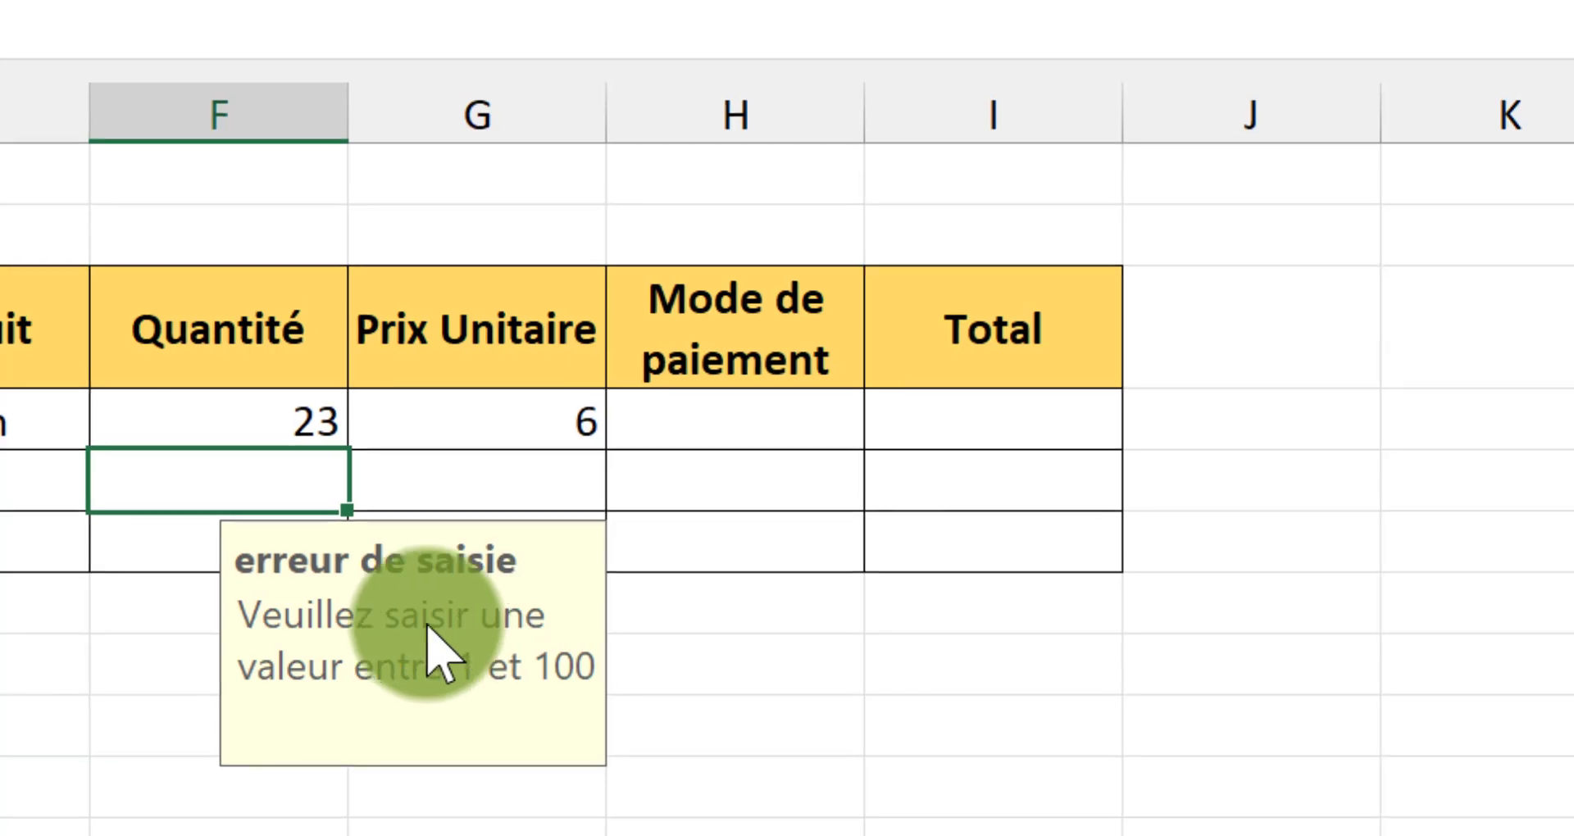